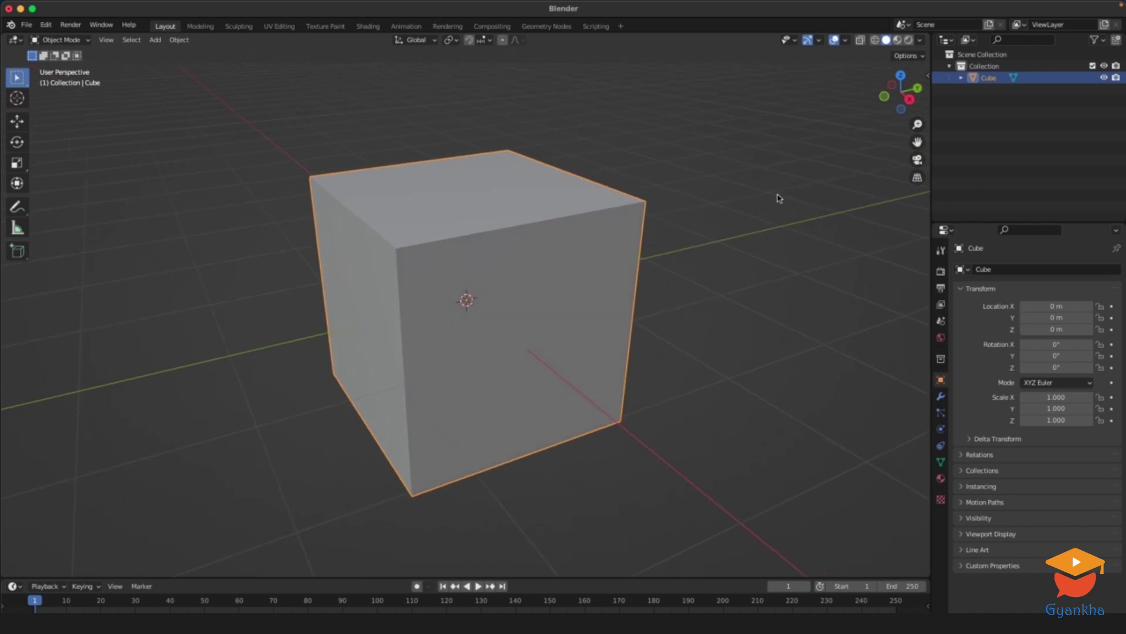
In Edit Mode, subdivide the cube's top front edge with one cut.
{"action": "key", "text": "Tab"}
{"action": "middle_click_drag", "start_coordinate": [760, 199], "coordinate": [741, 199], "text": "shift"}
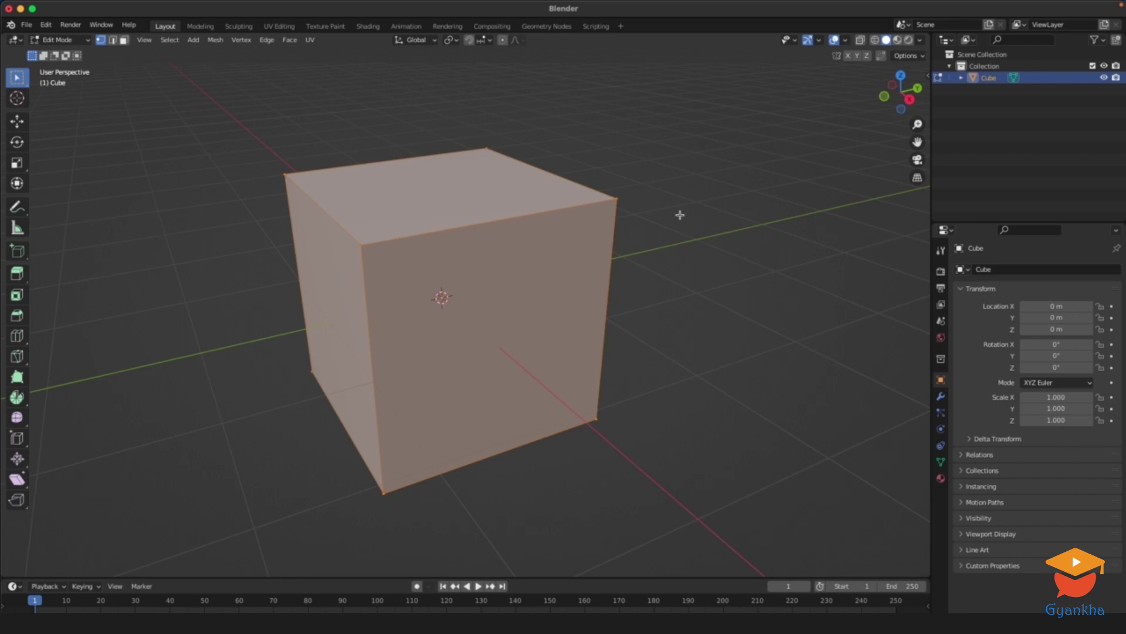
{"action": "key", "text": "2"}
{"action": "left_click", "coordinate": [489, 221]}
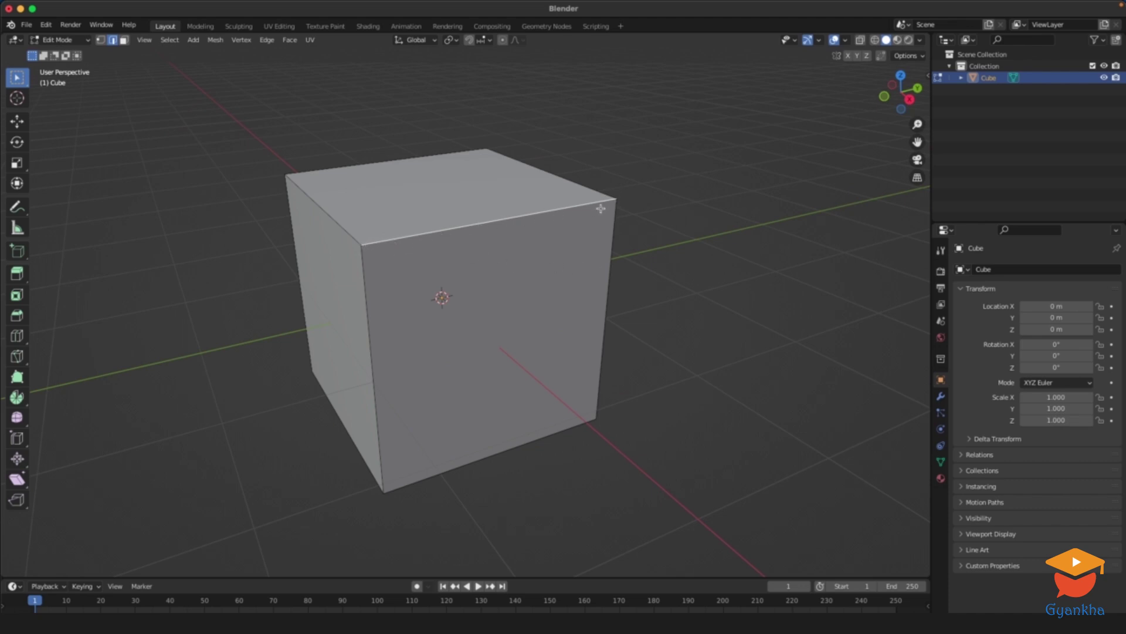
{"action": "right_click", "coordinate": [508, 218]}
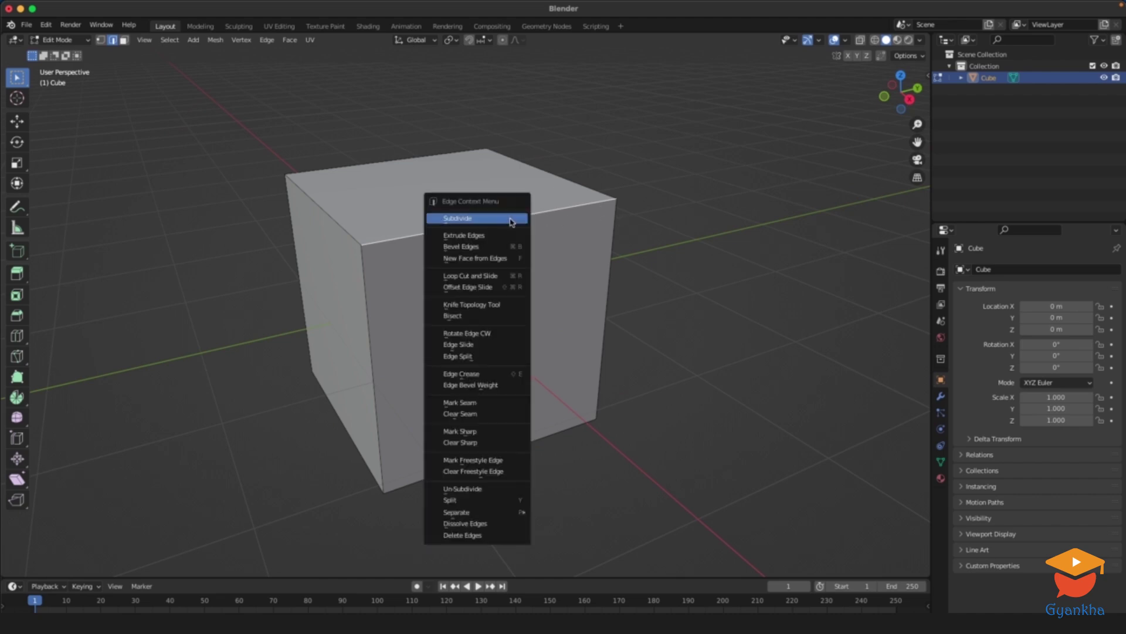
{"action": "left_click", "coordinate": [474, 218]}
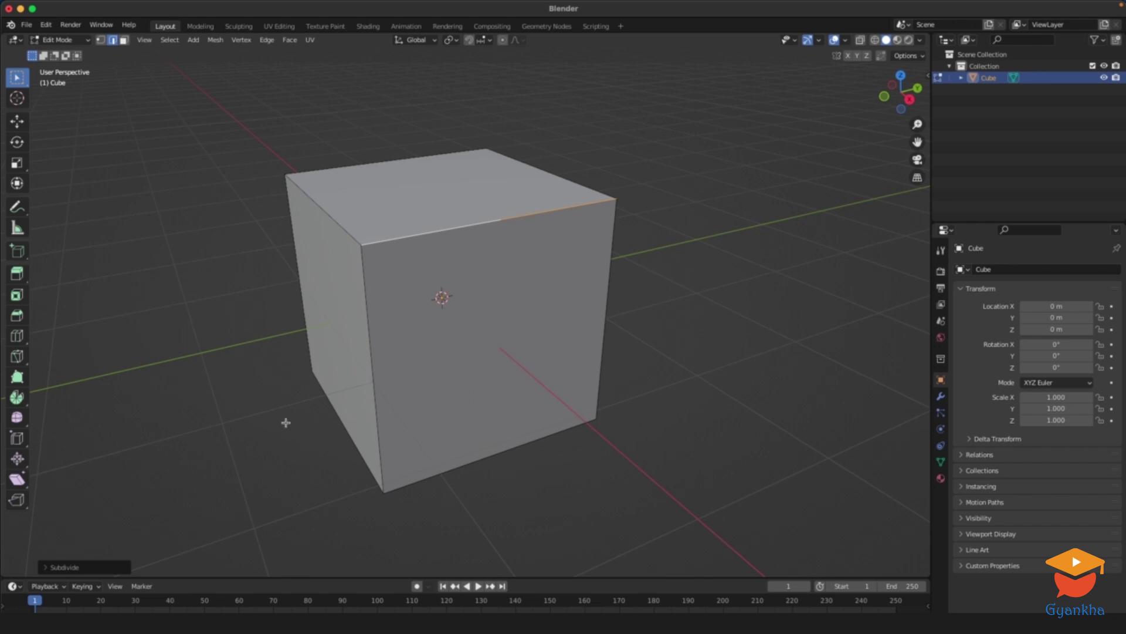
{"action": "left_click", "coordinate": [45, 568]}
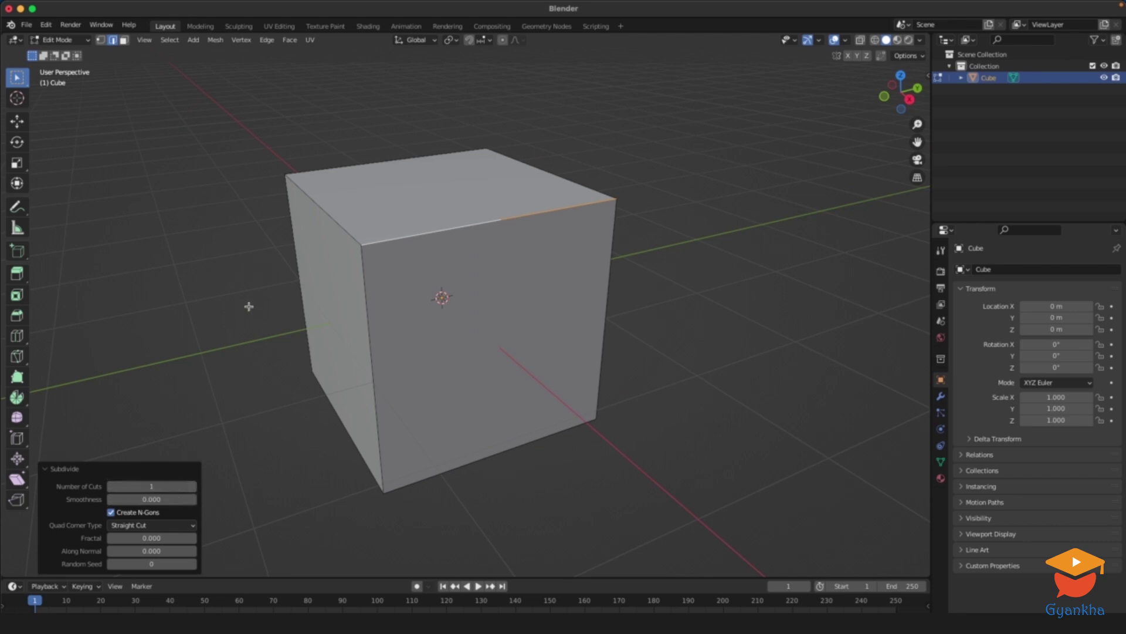
{"action": "left_click", "coordinate": [246, 278]}
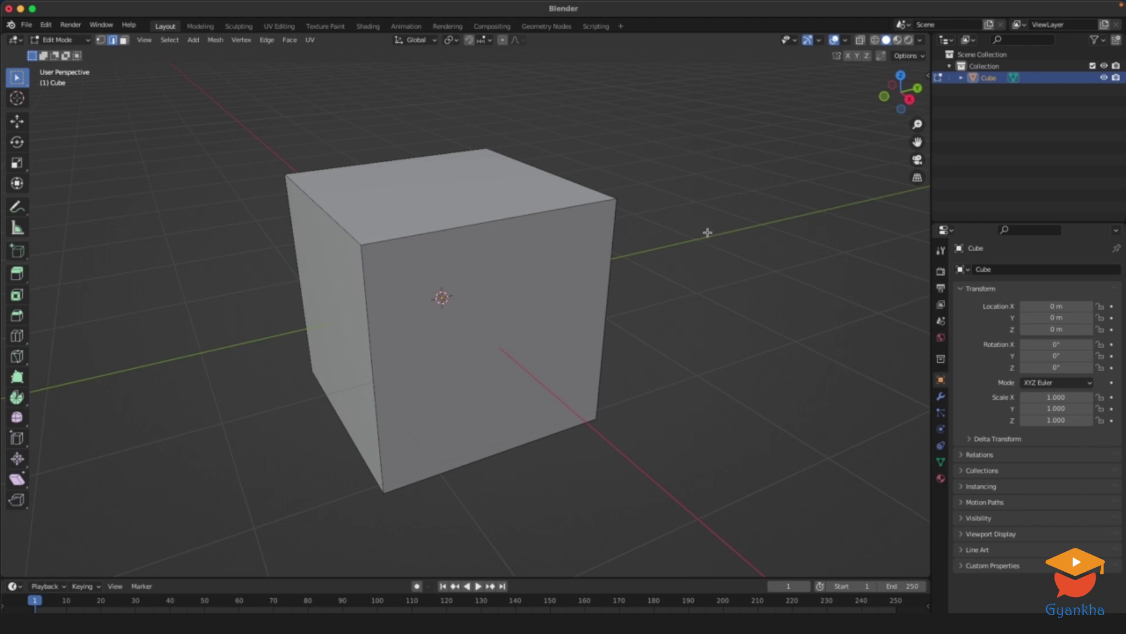
Move the half of the split top edge next to the far corner by about 0.17 m X, -0.11 m Y and -0.40 m Z.
{"action": "key", "text": "1"}
{"action": "left_click_drag", "start_coordinate": [489, 204], "coordinate": [518, 244]}
{"action": "key", "text": "2"}
{"action": "left_click", "coordinate": [556, 216]}
{"action": "scroll", "coordinate": [555, 210], "scroll_direction": "up", "scroll_amount": 4}
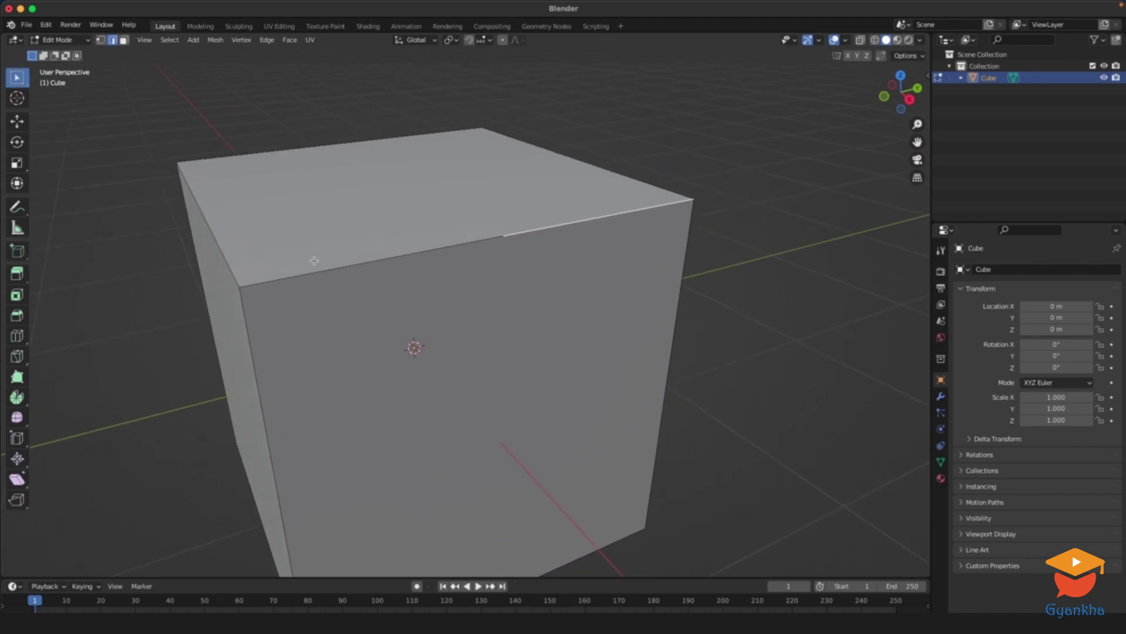
{"action": "scroll", "coordinate": [528, 258], "scroll_direction": "down", "scroll_amount": 2}
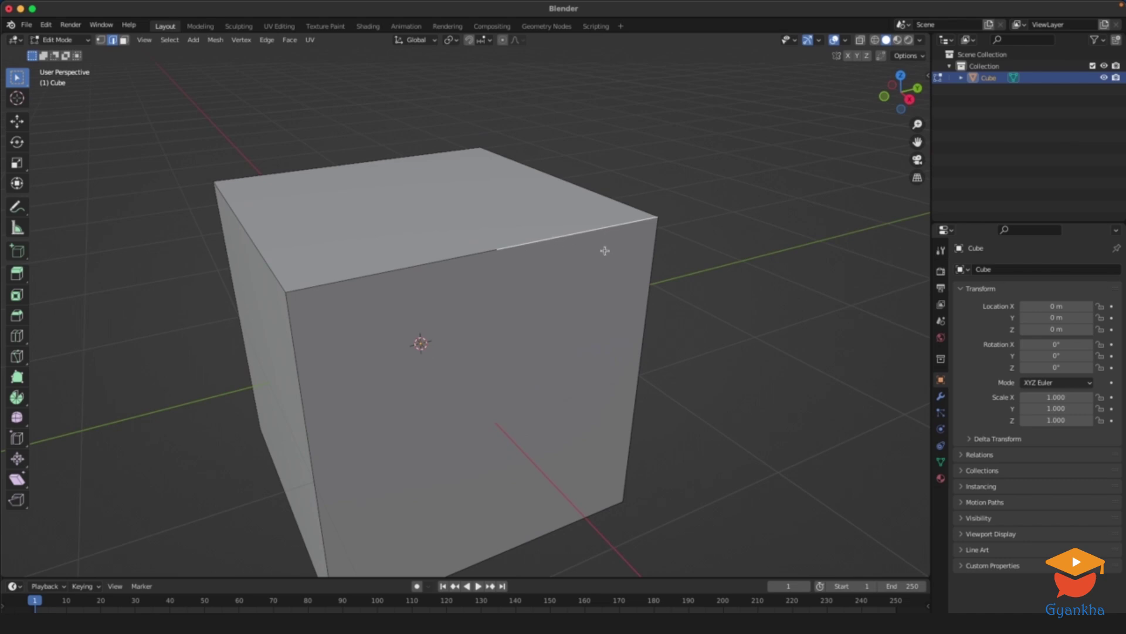
{"action": "key", "text": "g"}
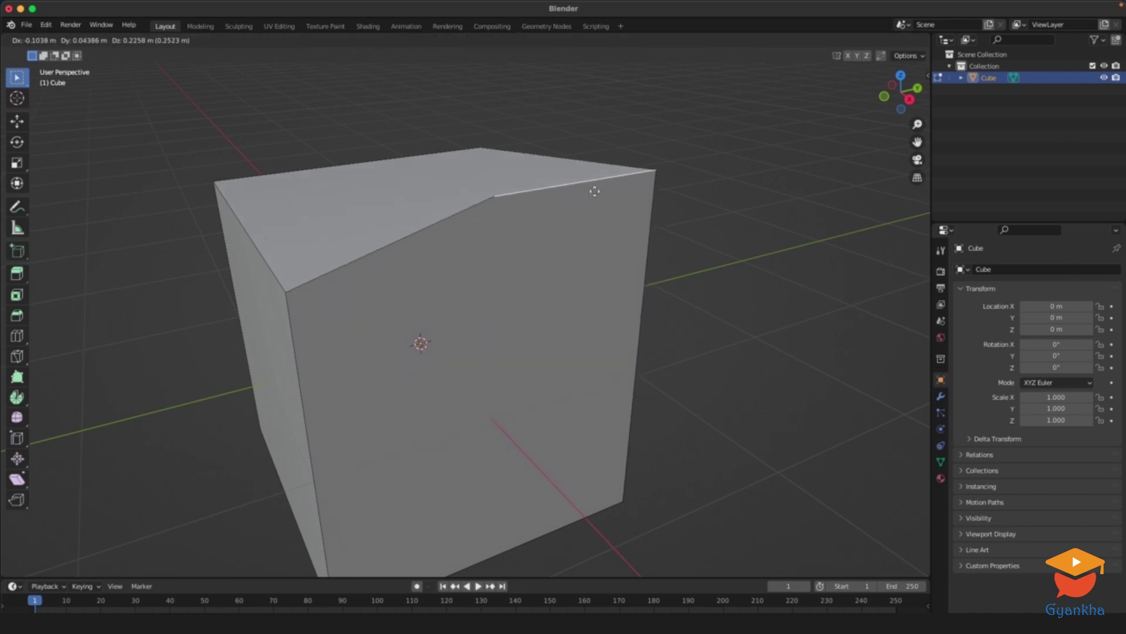
{"action": "left_click", "coordinate": [550, 358]}
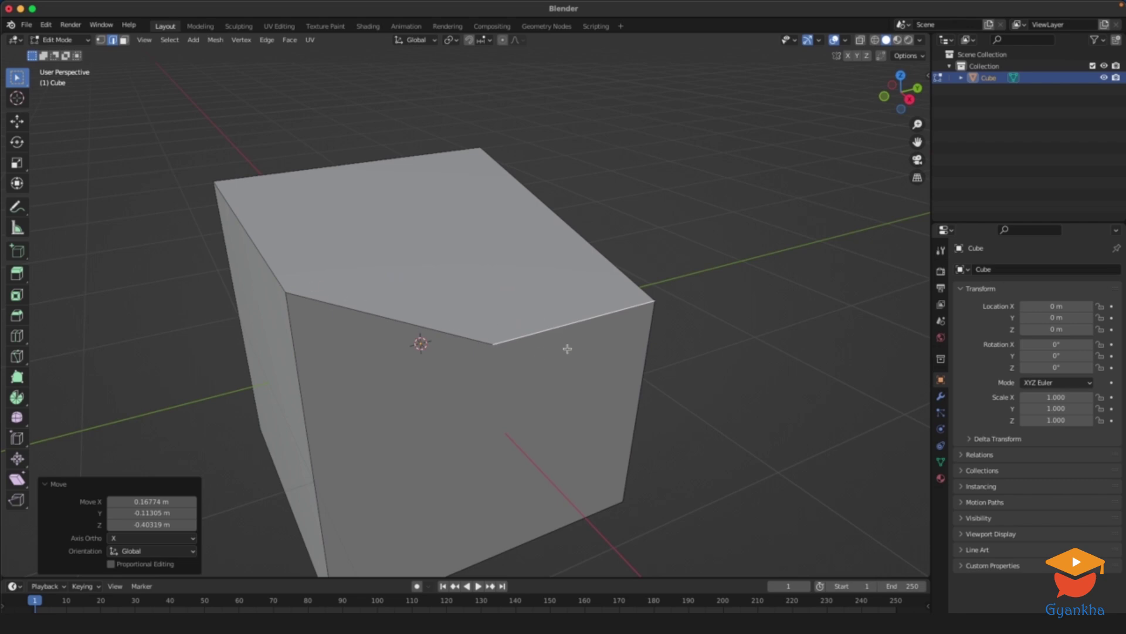
Move the midpoint vertex of the top front edge by about -0.013 m X, -0.003 m Y and 0.029 m Z.
{"action": "middle_click_drag", "start_coordinate": [477, 262], "coordinate": [524, 257]}
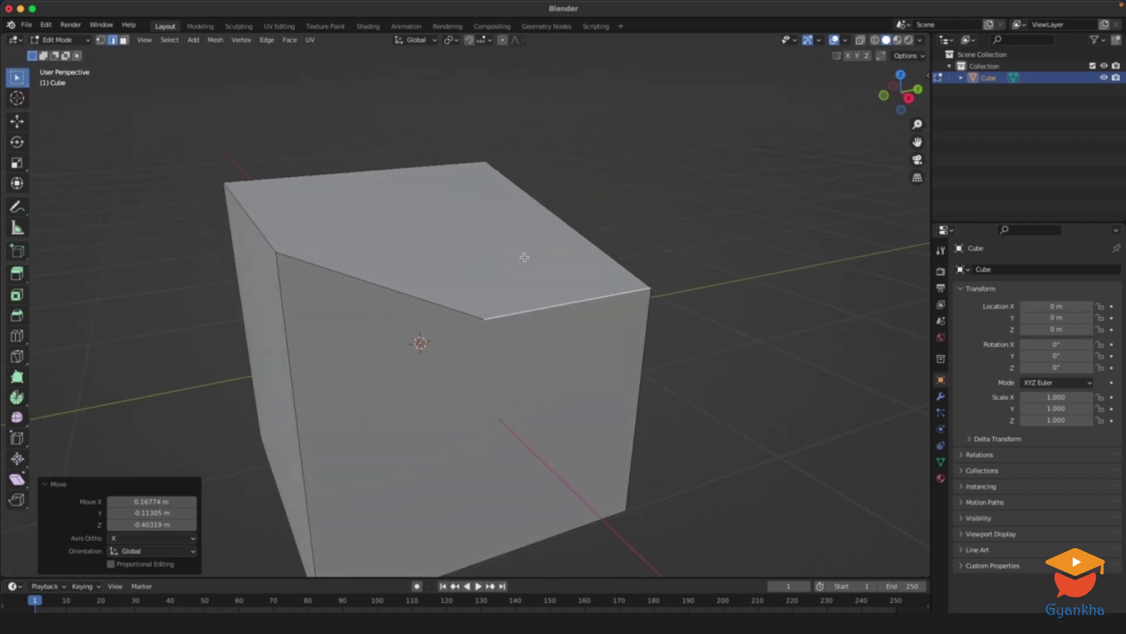
{"action": "key", "text": "1"}
{"action": "left_click", "coordinate": [484, 322]}
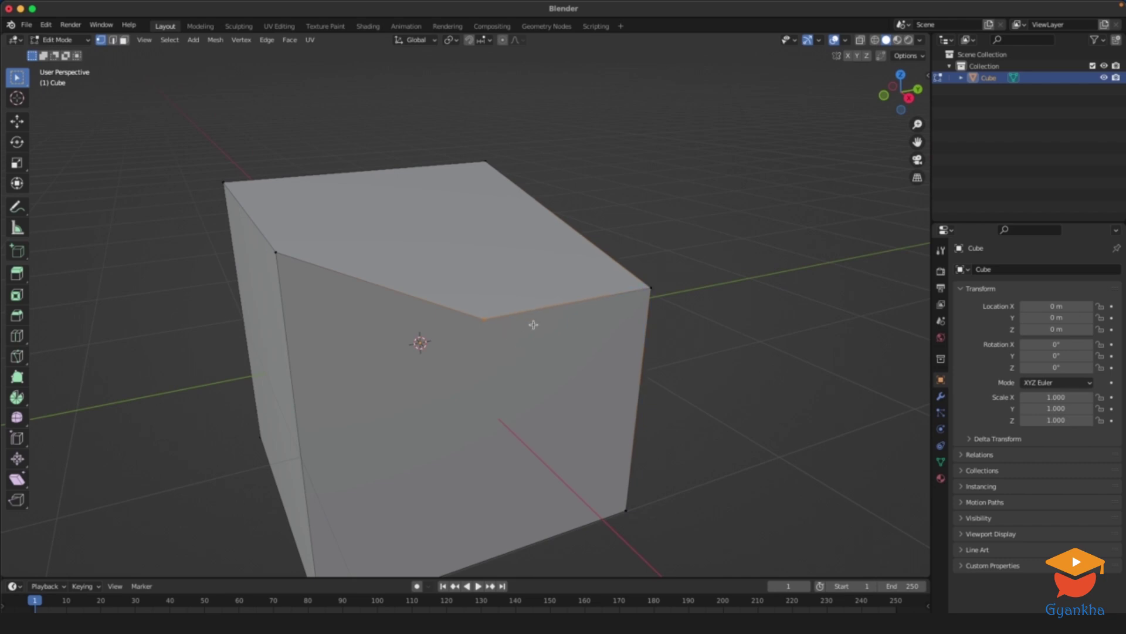
{"action": "key", "text": "g"}
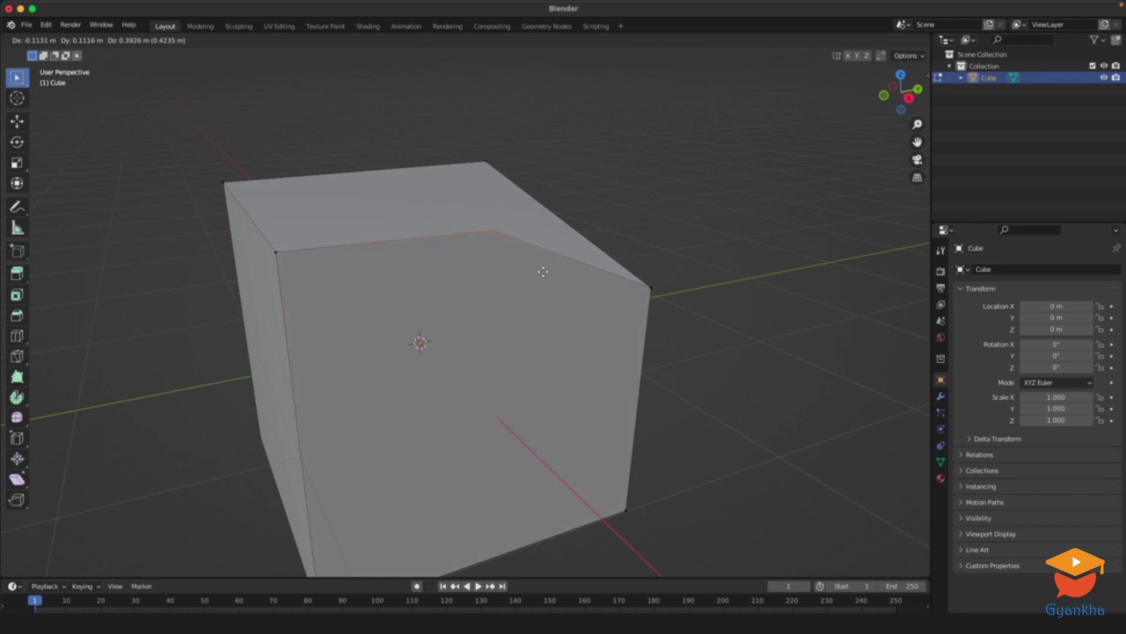
{"action": "left_click", "coordinate": [520, 339]}
{"action": "middle_click_drag", "start_coordinate": [598, 273], "coordinate": [624, 230]}
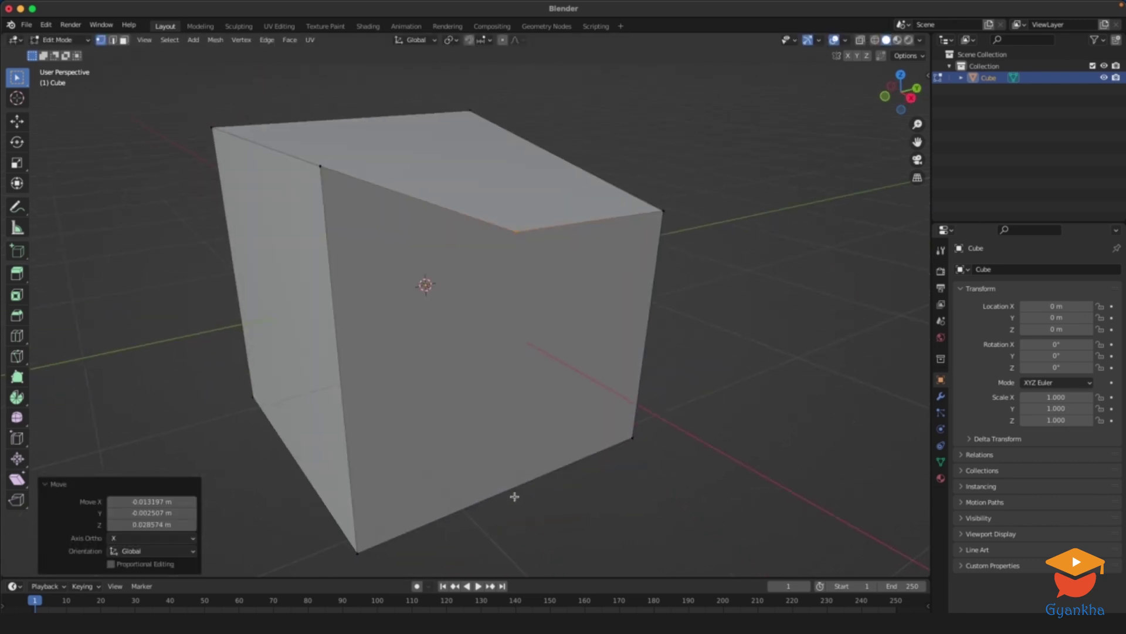
Subdivide the bottom edge of the front face with one cut.
{"action": "key", "text": "2"}
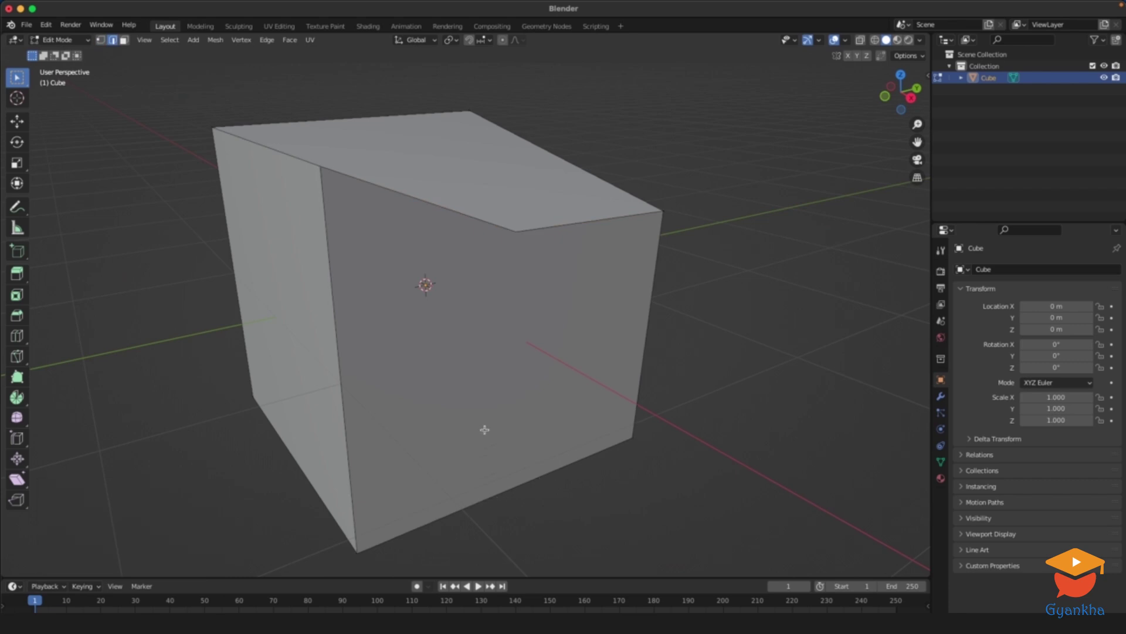
{"action": "middle_click_drag", "start_coordinate": [558, 329], "coordinate": [564, 323]}
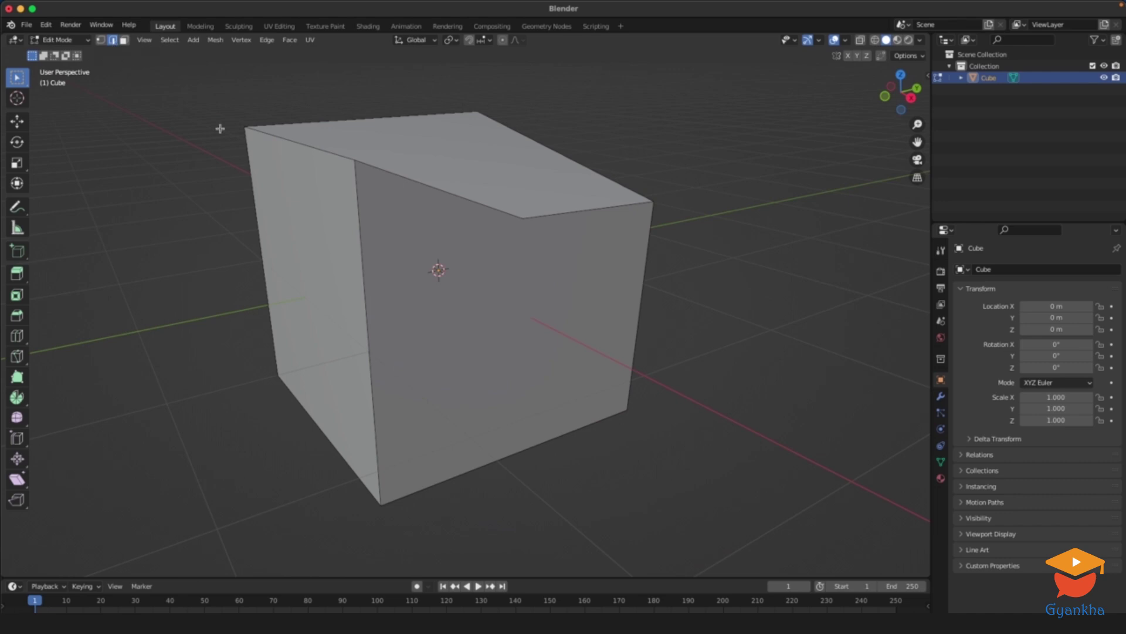
{"action": "left_click", "coordinate": [438, 483]}
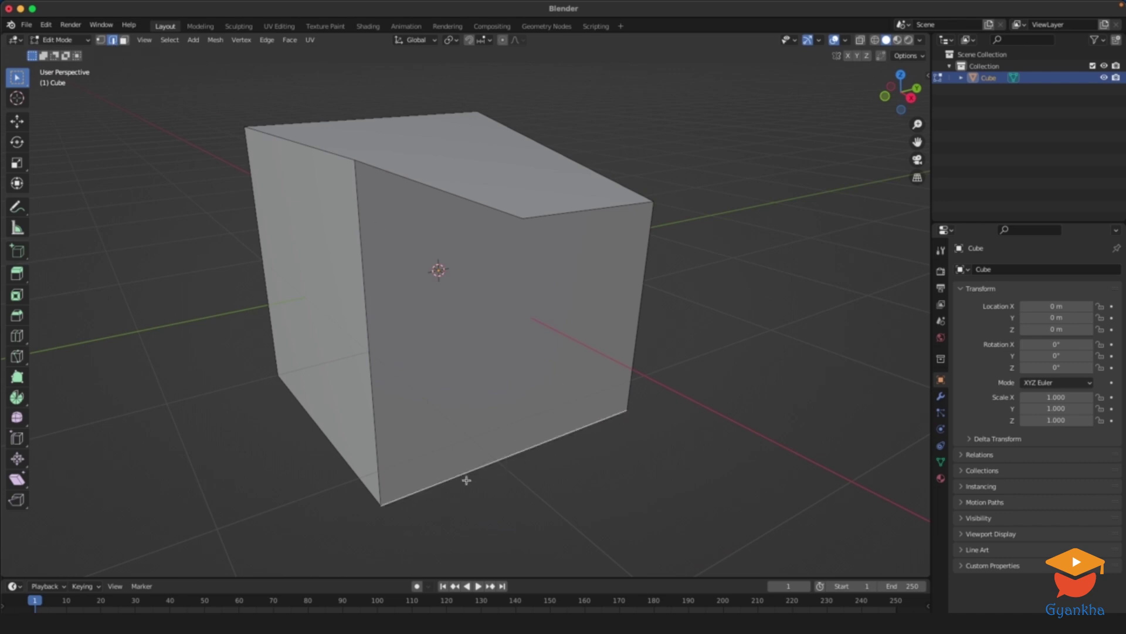
{"action": "right_click", "coordinate": [535, 445]}
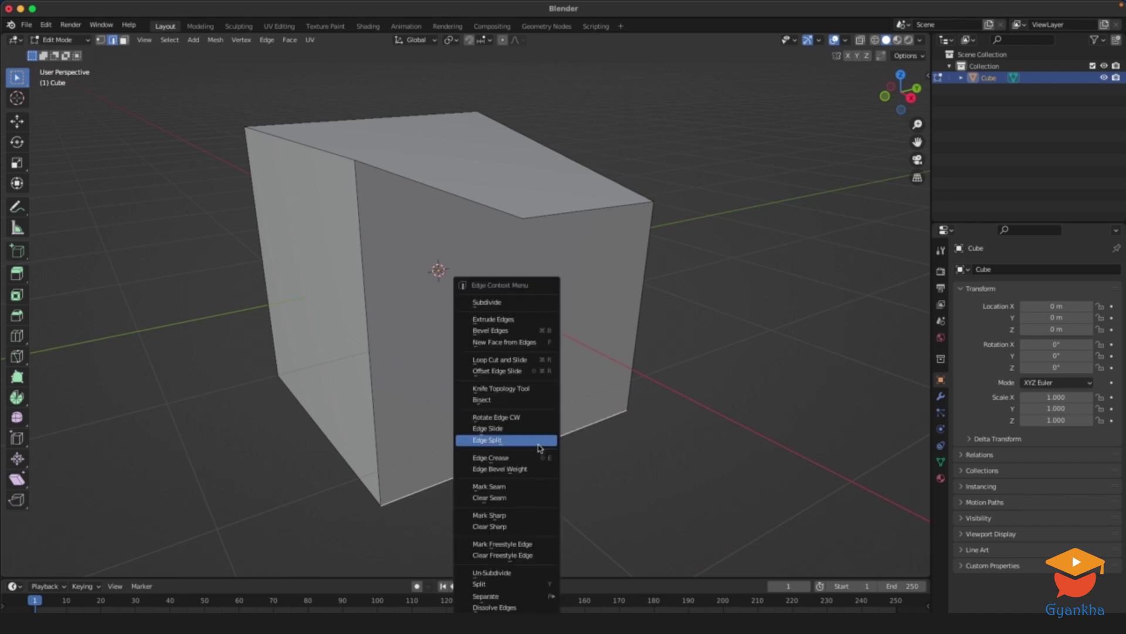
{"action": "left_click", "coordinate": [504, 303]}
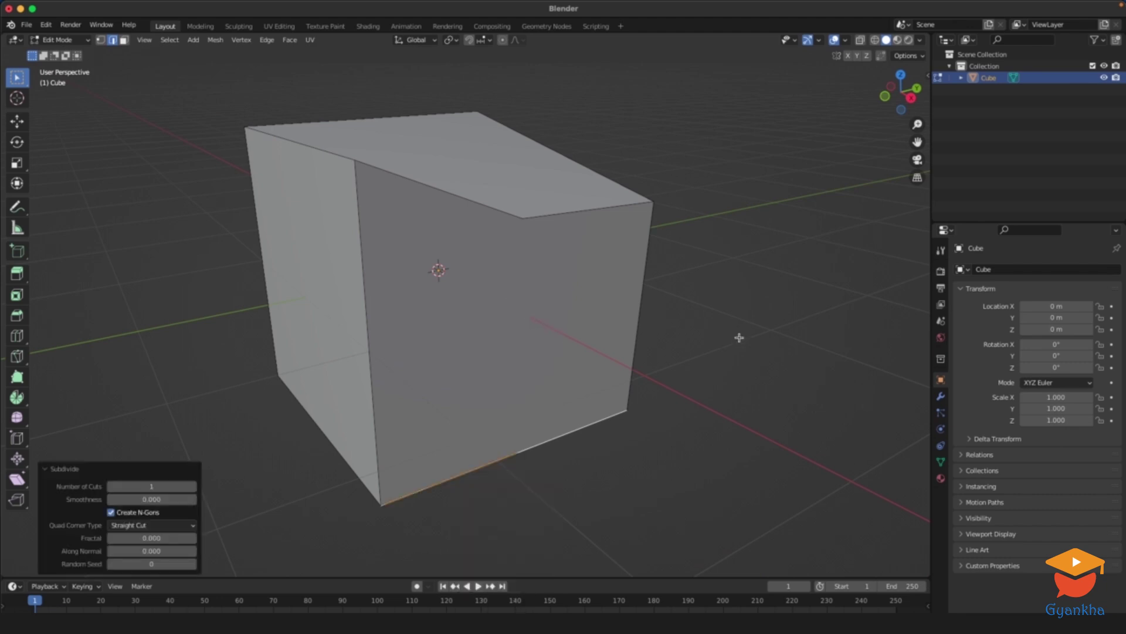
{"action": "left_click", "coordinate": [728, 425]}
Examine the split bottom edge from below by selecting each half and its midpoint vertex.
{"action": "middle_click_drag", "start_coordinate": [725, 415], "coordinate": [674, 411]}
{"action": "middle_click_drag", "start_coordinate": [602, 396], "coordinate": [502, 340]}
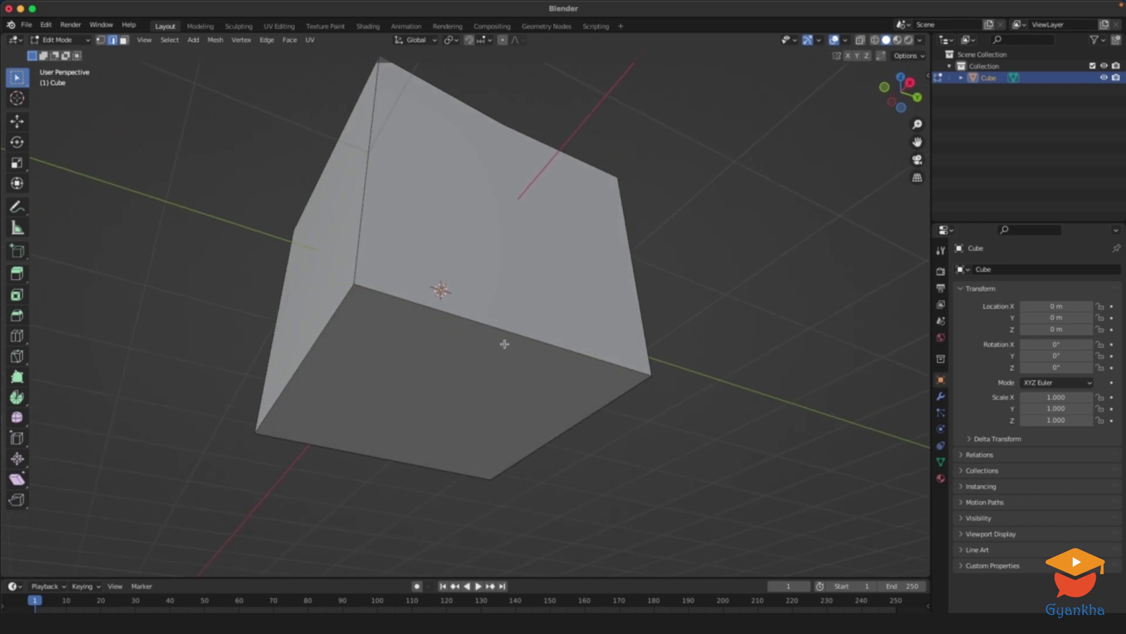
{"action": "left_click", "coordinate": [442, 310]}
{"action": "scroll", "coordinate": [494, 320], "scroll_direction": "up", "scroll_amount": 2}
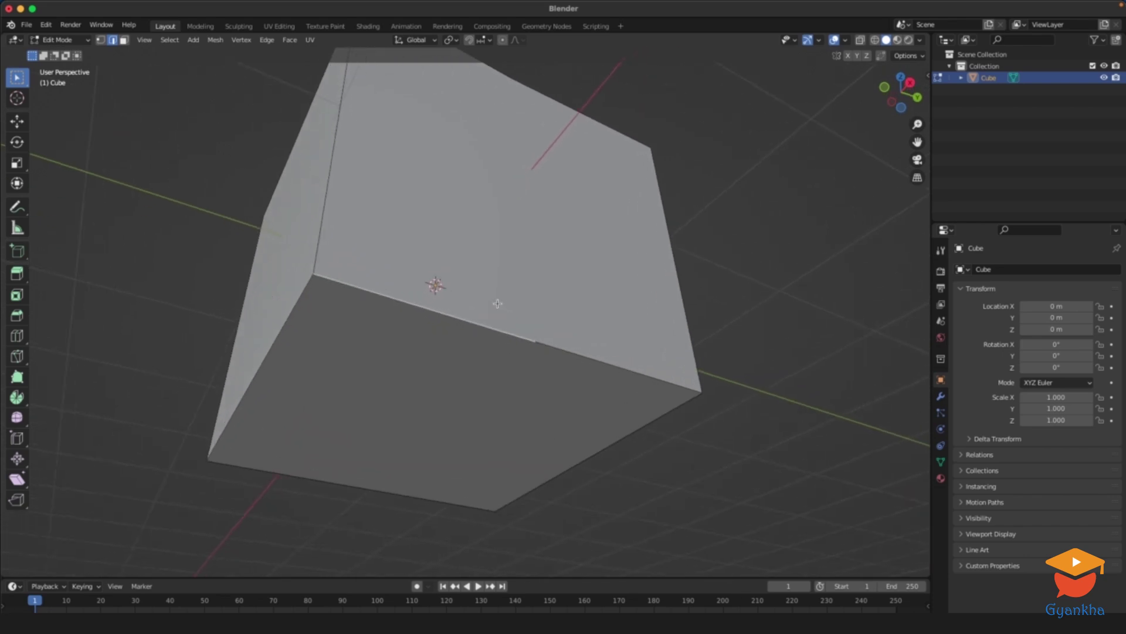
{"action": "left_click", "coordinate": [599, 361]}
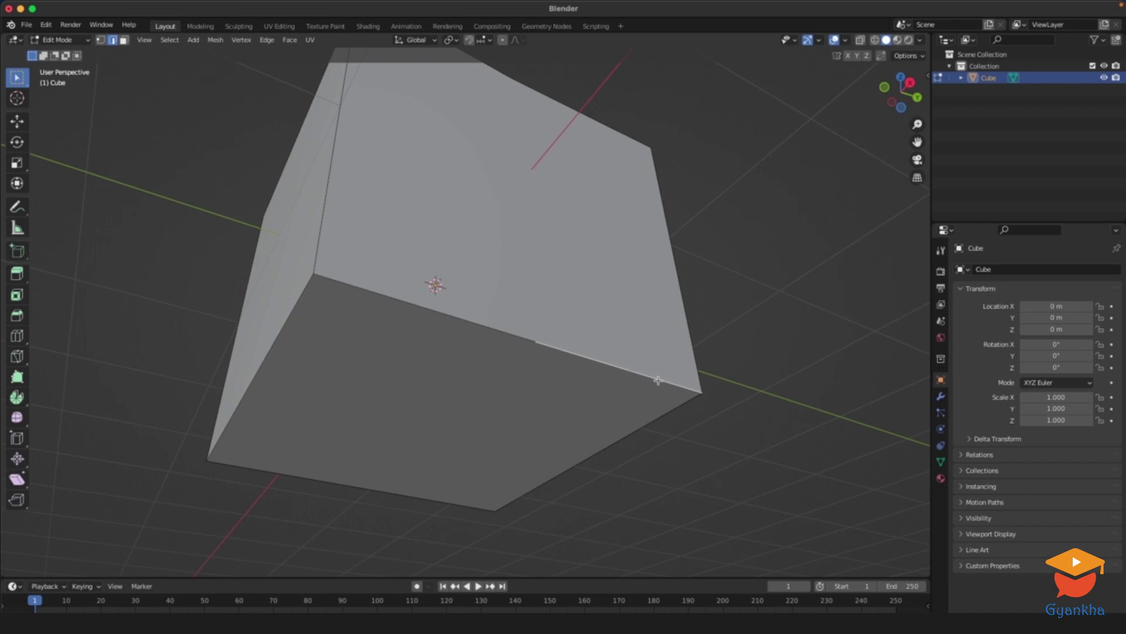
{"action": "key", "text": "1"}
{"action": "left_click", "coordinate": [535, 345]}
{"action": "middle_click_drag", "start_coordinate": [556, 344], "coordinate": [477, 354]}
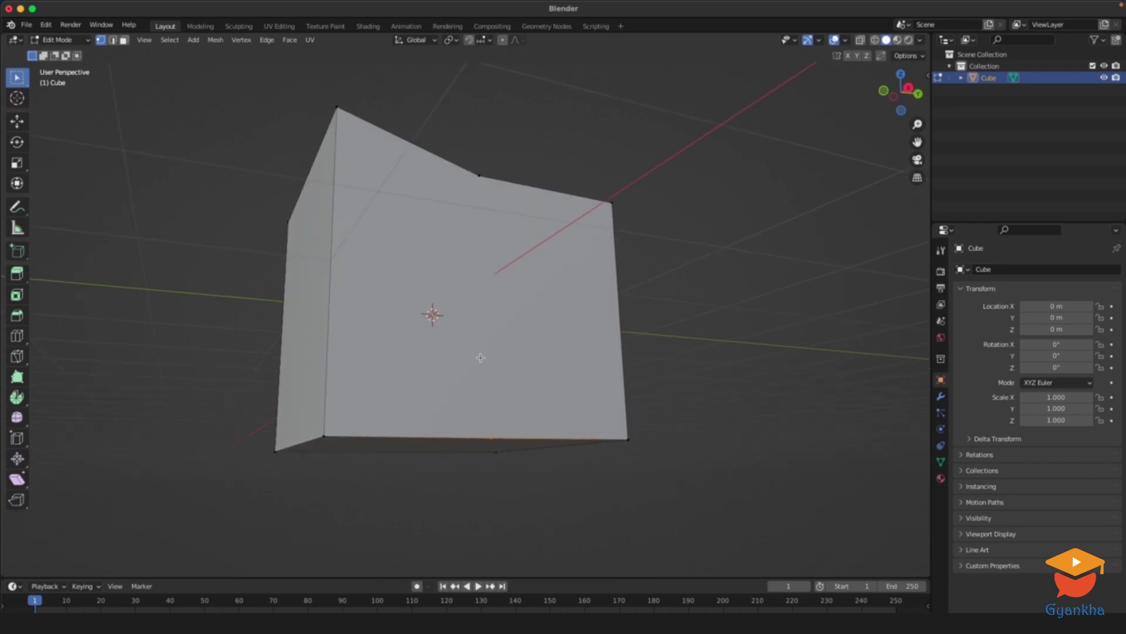
Try scaling and moving the whole front face.
{"action": "left_click", "coordinate": [481, 174]}
{"action": "left_click", "coordinate": [491, 435]}
{"action": "left_click", "coordinate": [479, 174], "text": "shift"}
{"action": "key", "text": "a"}
{"action": "middle_click_drag", "start_coordinate": [432, 274], "coordinate": [477, 304]}
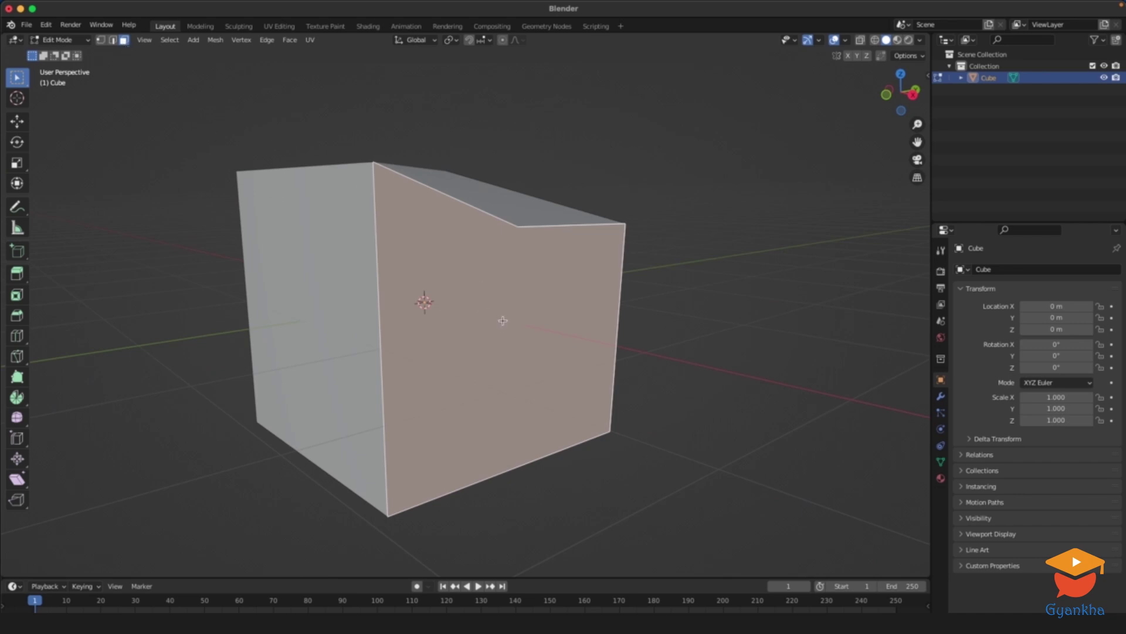
{"action": "key", "text": "s"}
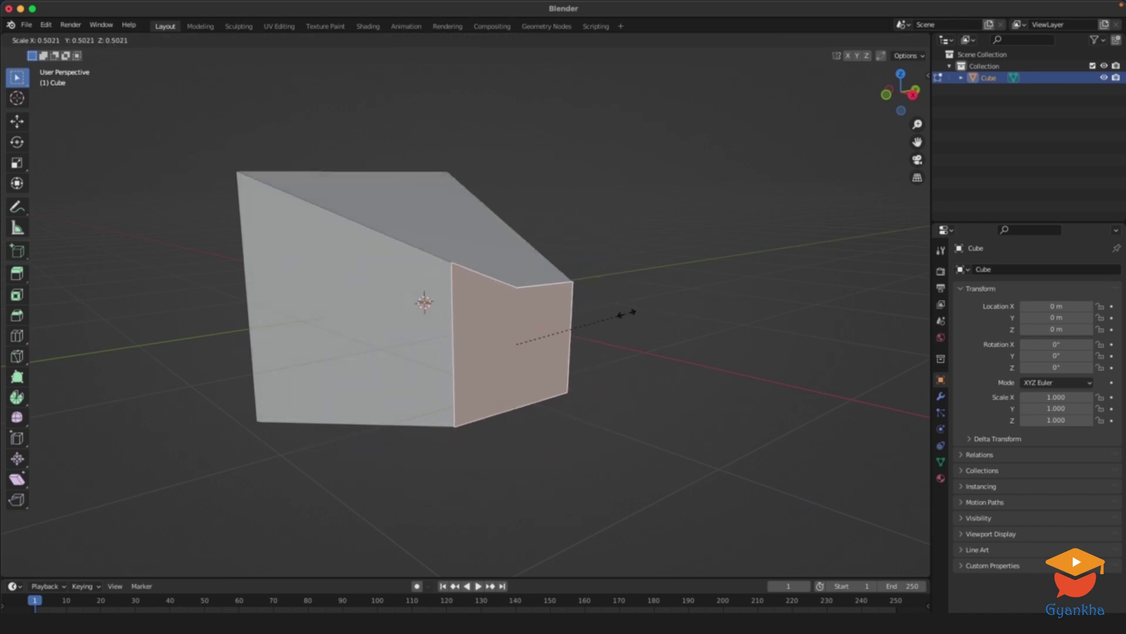
{"action": "right_click", "coordinate": [719, 308]}
{"action": "key", "text": "g"}
{"action": "right_click", "coordinate": [607, 313]}
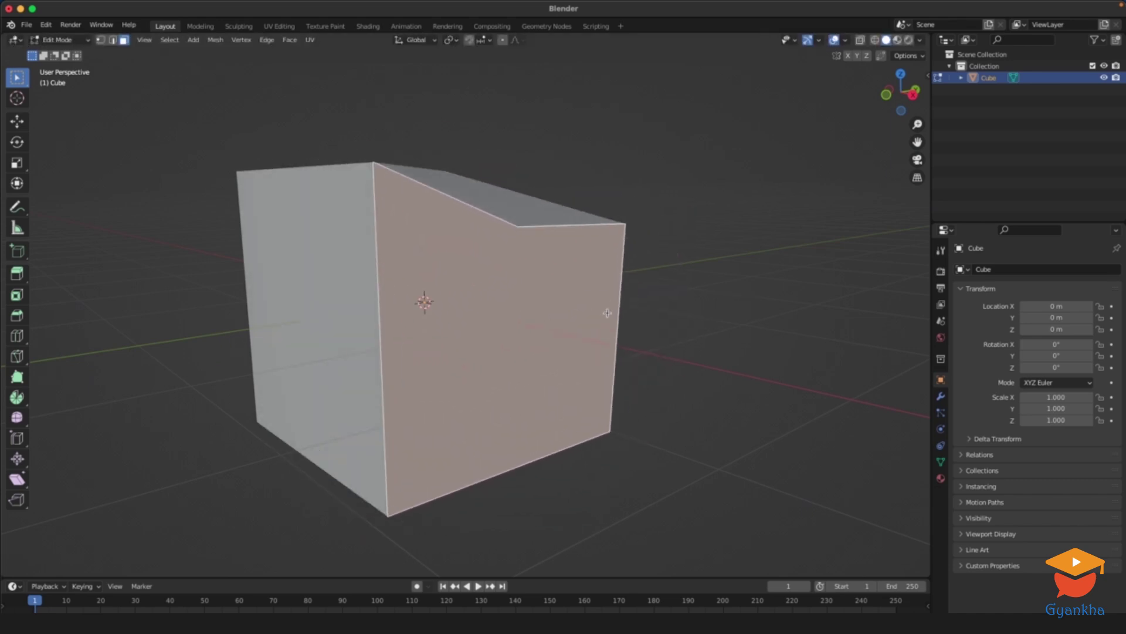
{"action": "middle_click_drag", "start_coordinate": [643, 313], "coordinate": [646, 312]}
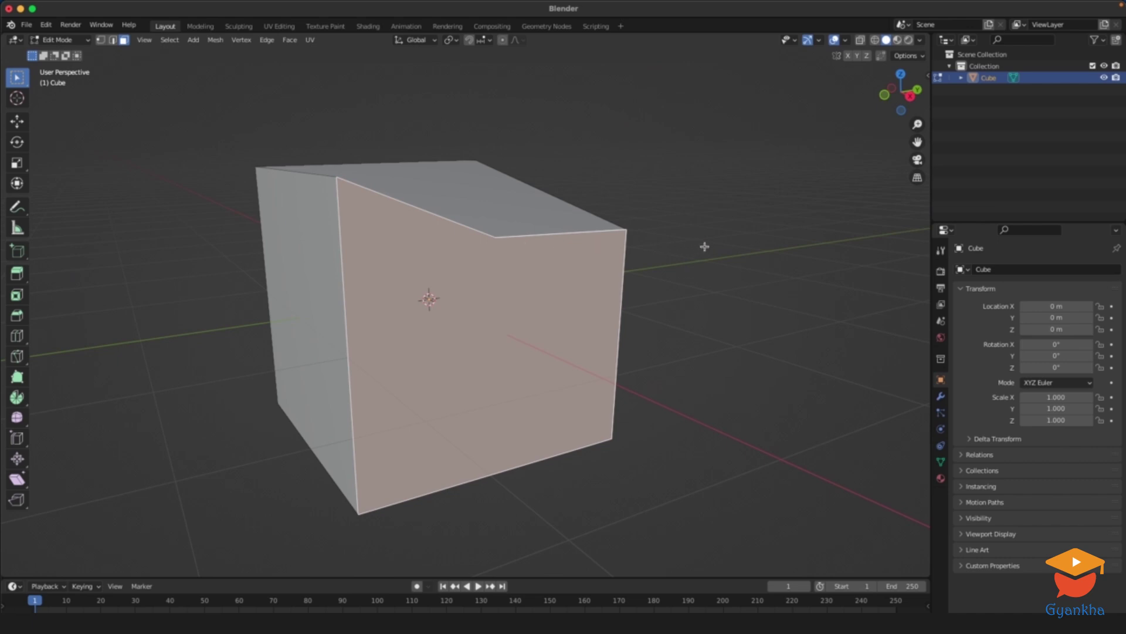
Connect the midpoint vertices of the front face's top and bottom edges with a new vertical edge.
{"action": "key", "text": "1"}
{"action": "left_click", "coordinate": [695, 271]}
{"action": "middle_click_drag", "start_coordinate": [506, 235], "coordinate": [504, 229]}
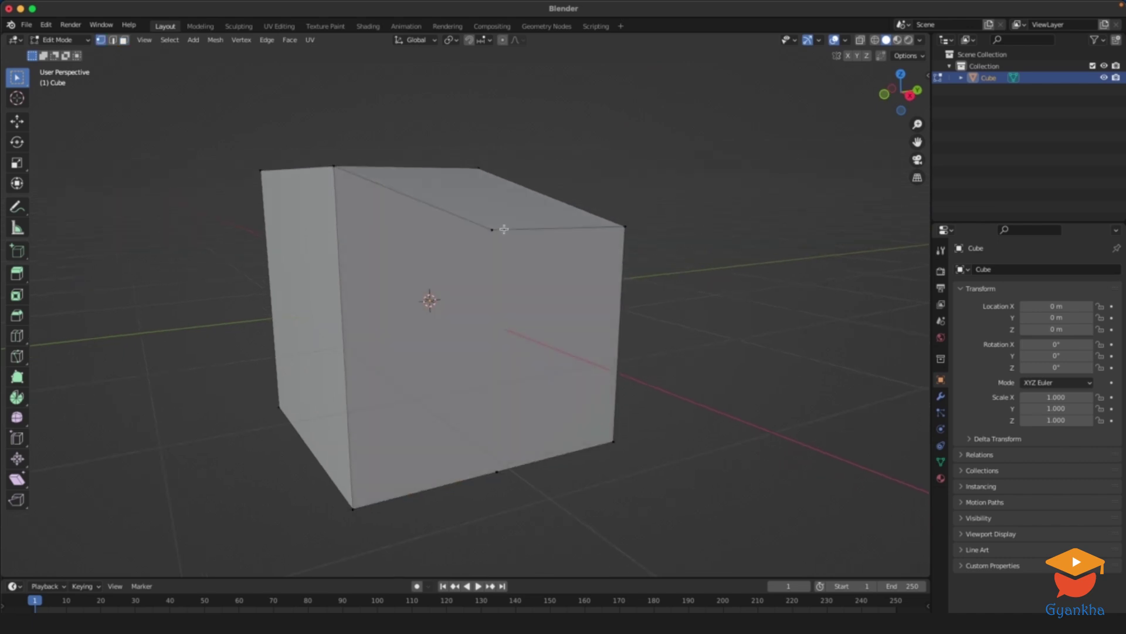
{"action": "left_click", "coordinate": [493, 228]}
{"action": "scroll", "coordinate": [535, 311], "scroll_direction": "up", "scroll_amount": 4}
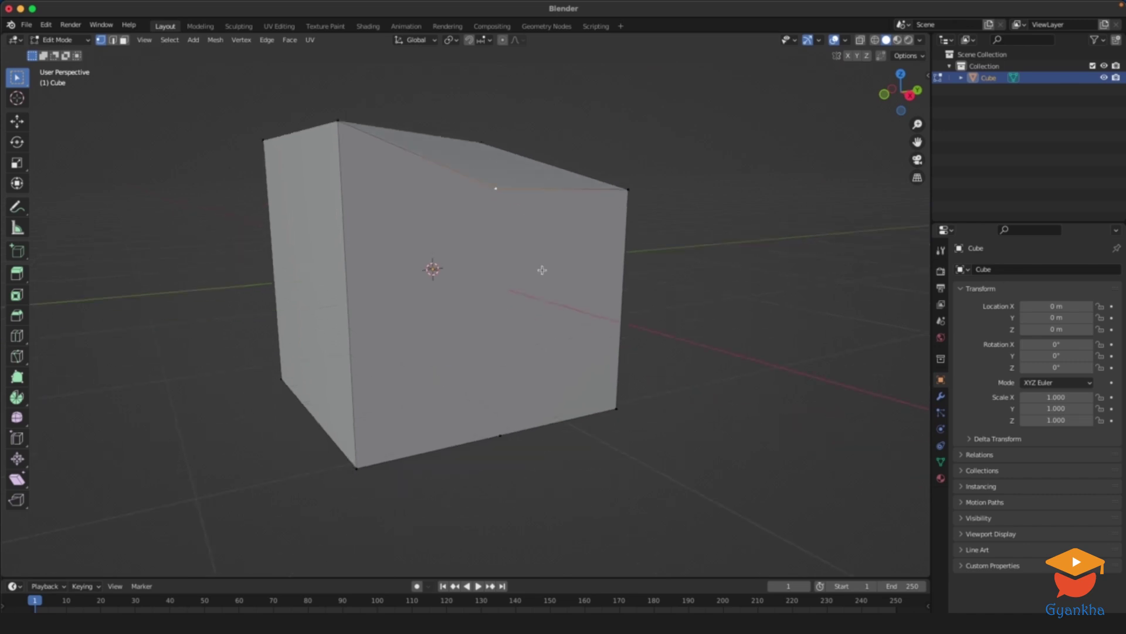
{"action": "left_click", "coordinate": [515, 462]}
{"action": "middle_click_drag", "start_coordinate": [589, 450], "coordinate": [567, 462]}
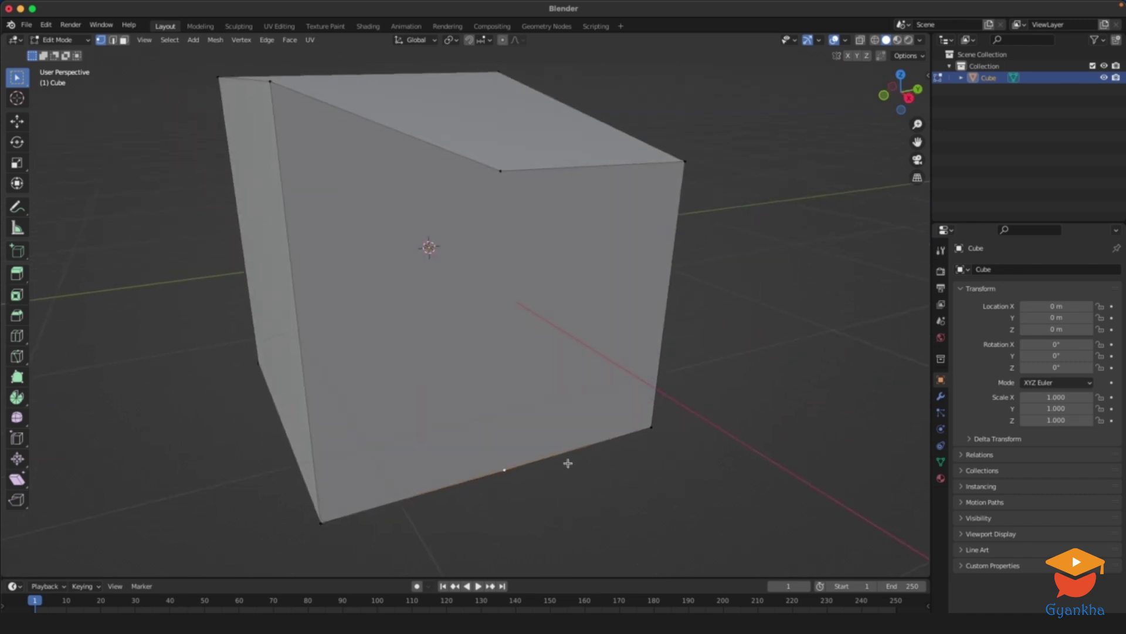
{"action": "scroll", "coordinate": [589, 443], "scroll_direction": "down", "scroll_amount": 1}
{"action": "left_click", "coordinate": [499, 181]}
{"action": "left_click", "coordinate": [503, 457]}
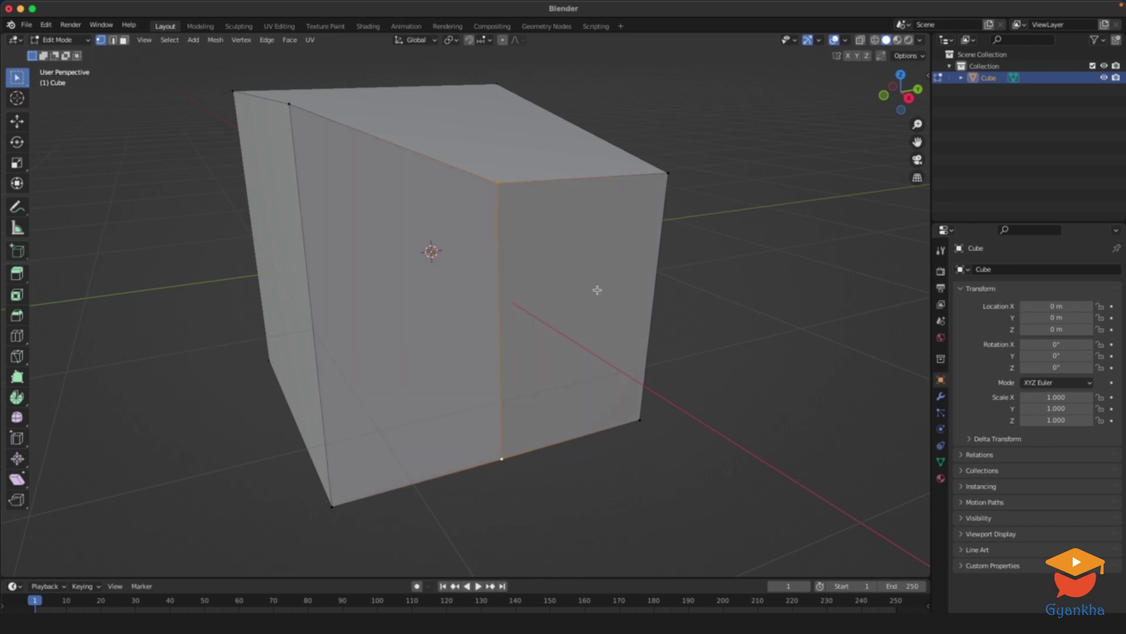
{"action": "left_click", "coordinate": [576, 296]}
Scale the front face's new vertical edge to about 0.665 and rotate it about 6.64° around the view axis.
{"action": "key", "text": "2"}
{"action": "left_click", "coordinate": [500, 302]}
{"action": "middle_click_drag", "start_coordinate": [554, 307], "coordinate": [493, 304]}
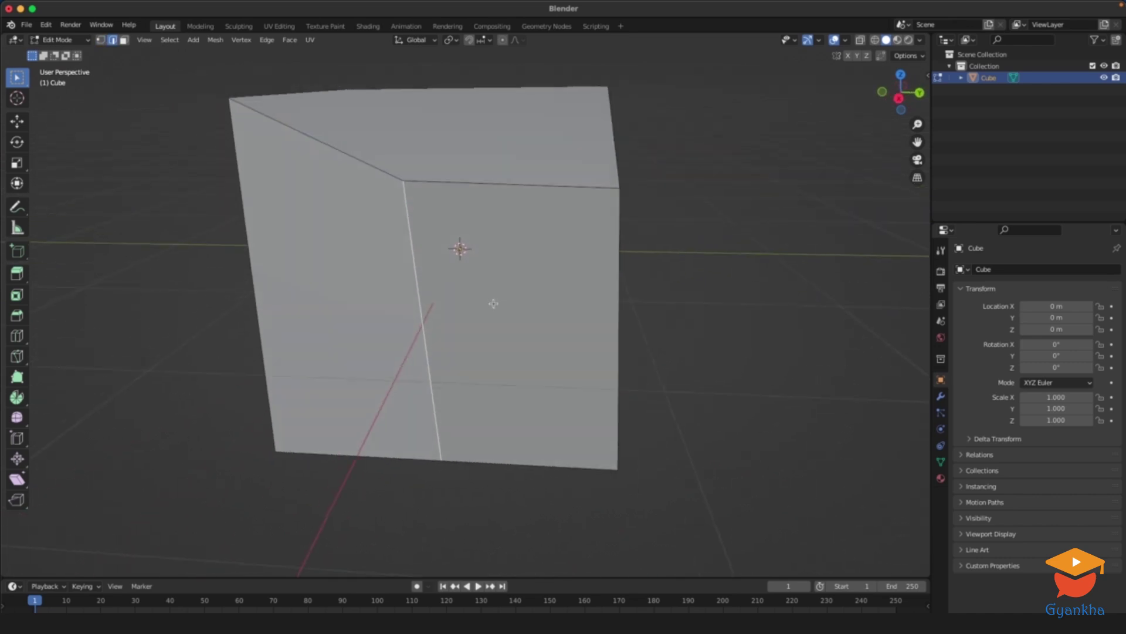
{"action": "key", "text": "g"}
{"action": "key", "text": "Escape"}
{"action": "key", "text": "s"}
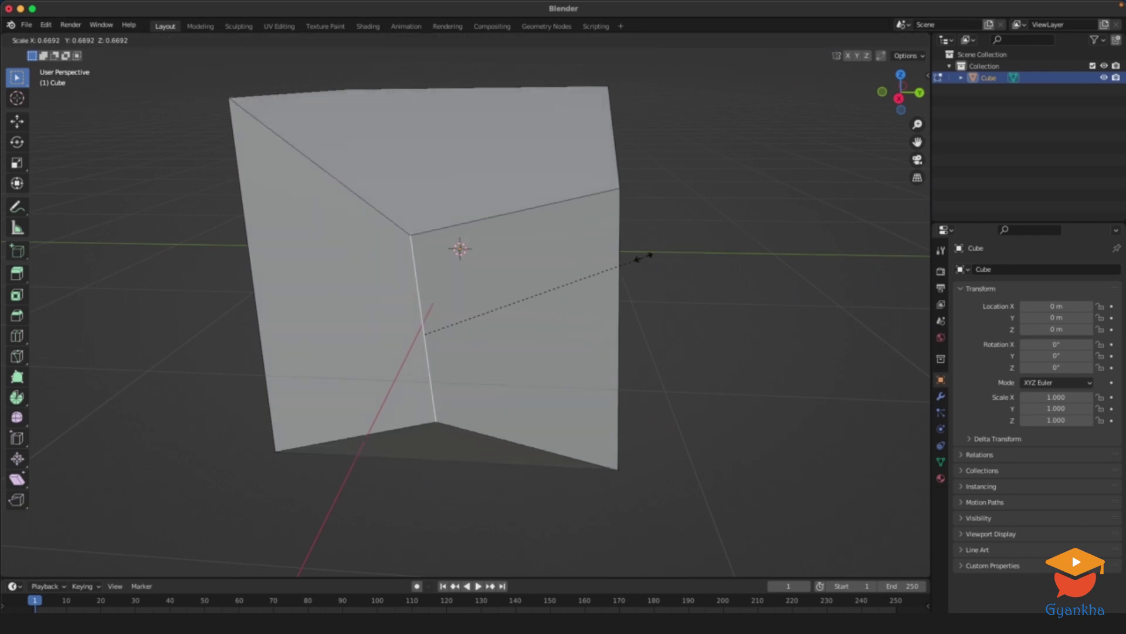
{"action": "left_click", "coordinate": [648, 261]}
{"action": "key", "text": "r"}
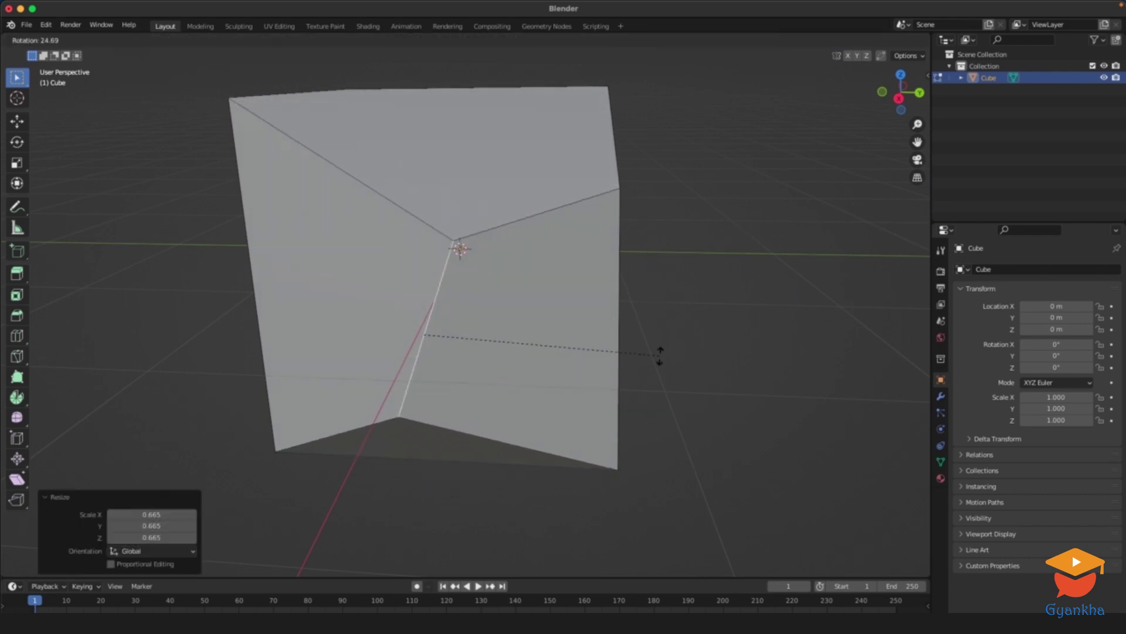
{"action": "left_click", "coordinate": [678, 303]}
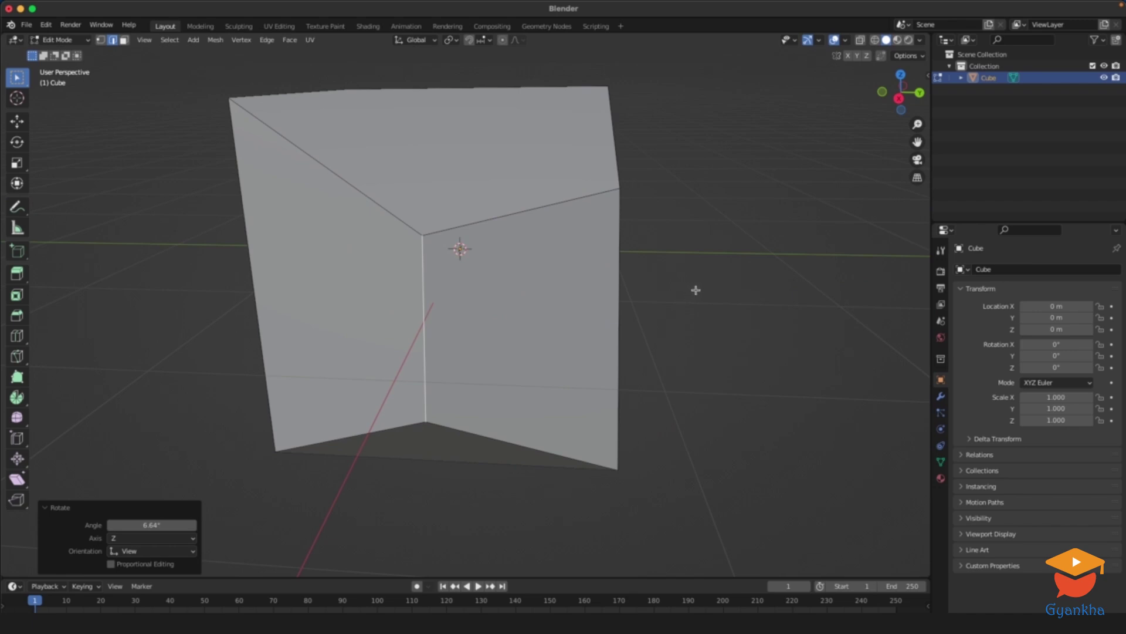
Examine the two halves of the split front face by selecting each in turn in face selection mode.
{"action": "left_click", "coordinate": [695, 289]}
{"action": "left_click", "coordinate": [379, 289]}
{"action": "left_click", "coordinate": [514, 295]}
{"action": "left_click", "coordinate": [375, 294]}
{"action": "left_click", "coordinate": [509, 289]}
{"action": "left_click", "coordinate": [358, 296]}
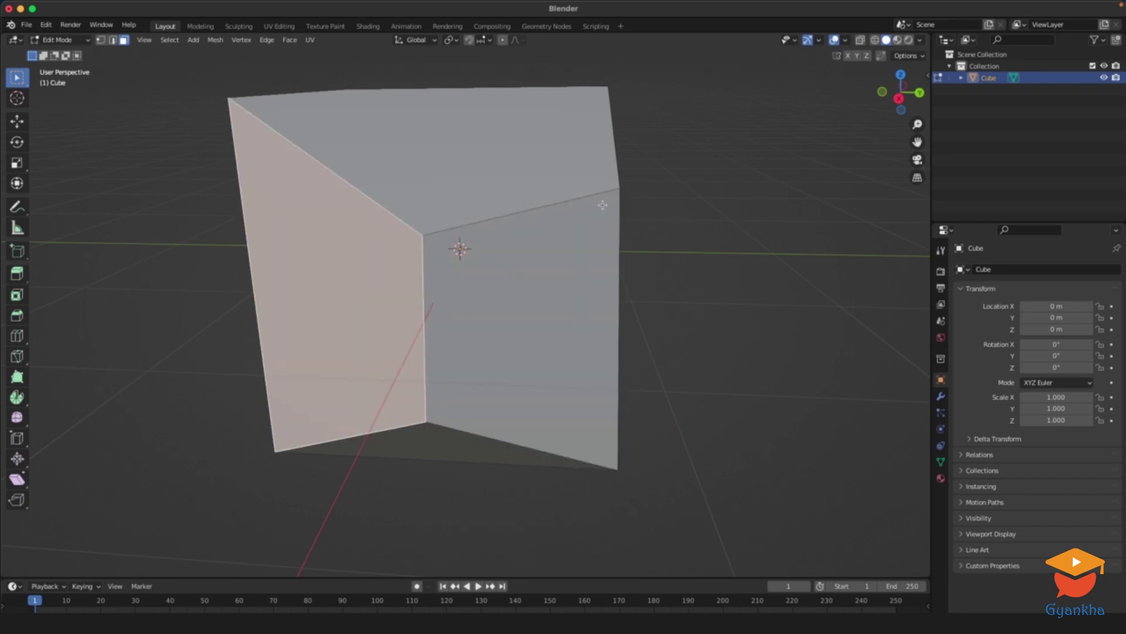
{"action": "left_click", "coordinate": [487, 272]}
{"action": "left_click", "coordinate": [366, 302]}
{"action": "left_click", "coordinate": [538, 283]}
{"action": "left_click", "coordinate": [374, 296]}
{"action": "left_click", "coordinate": [502, 287]}
Scale the front face's right half to about 0.97, rotate it about -9.73° around the view axis, and move it about 0.2 m along Y.
{"action": "middle_click_drag", "start_coordinate": [651, 294], "coordinate": [677, 291]}
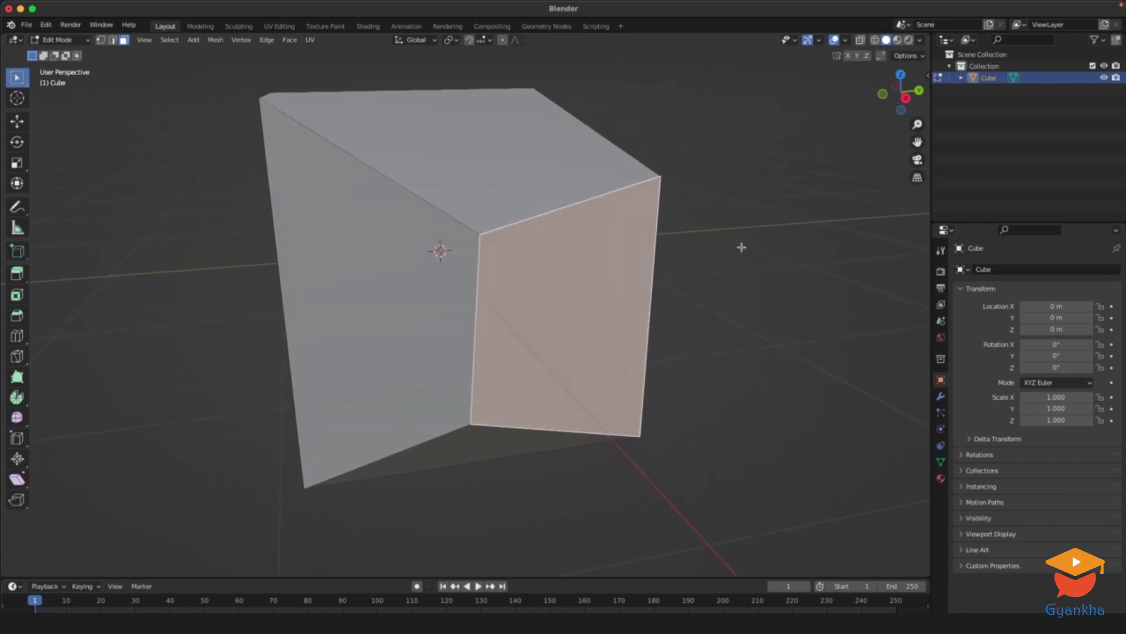
{"action": "key", "text": "s"}
{"action": "left_click", "coordinate": [725, 267]}
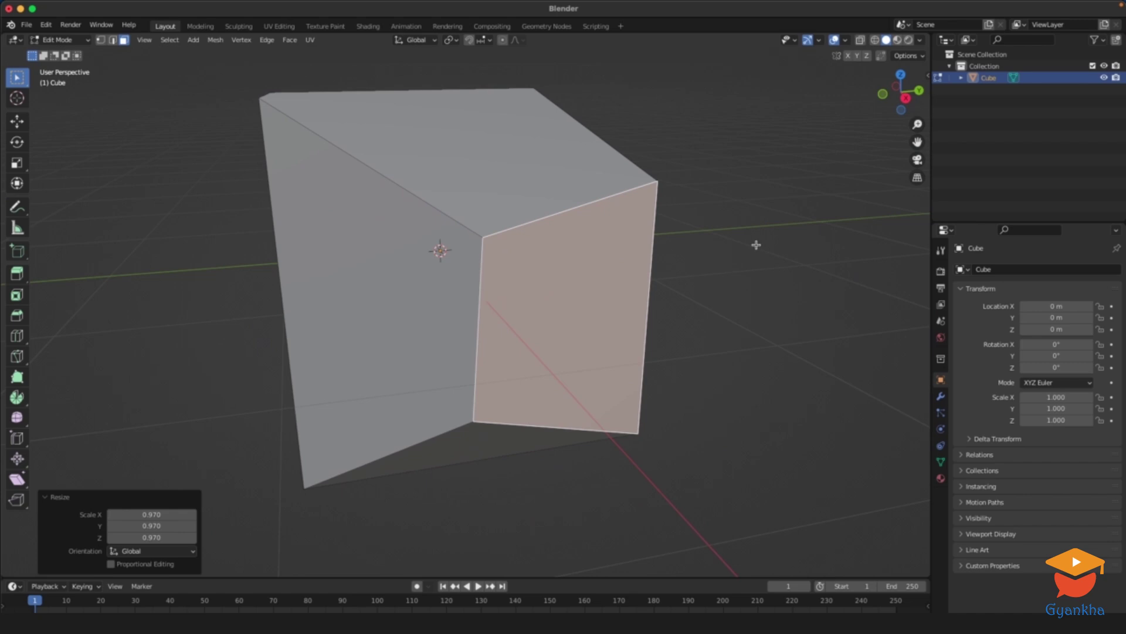
{"action": "key", "text": "r"}
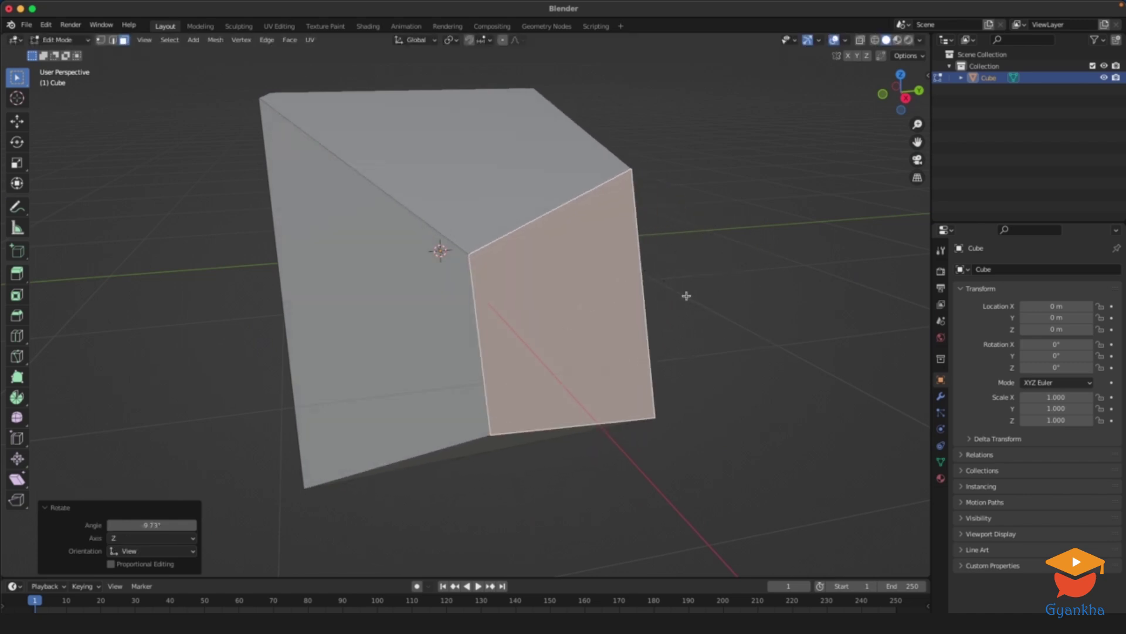
{"action": "key", "text": "g"}
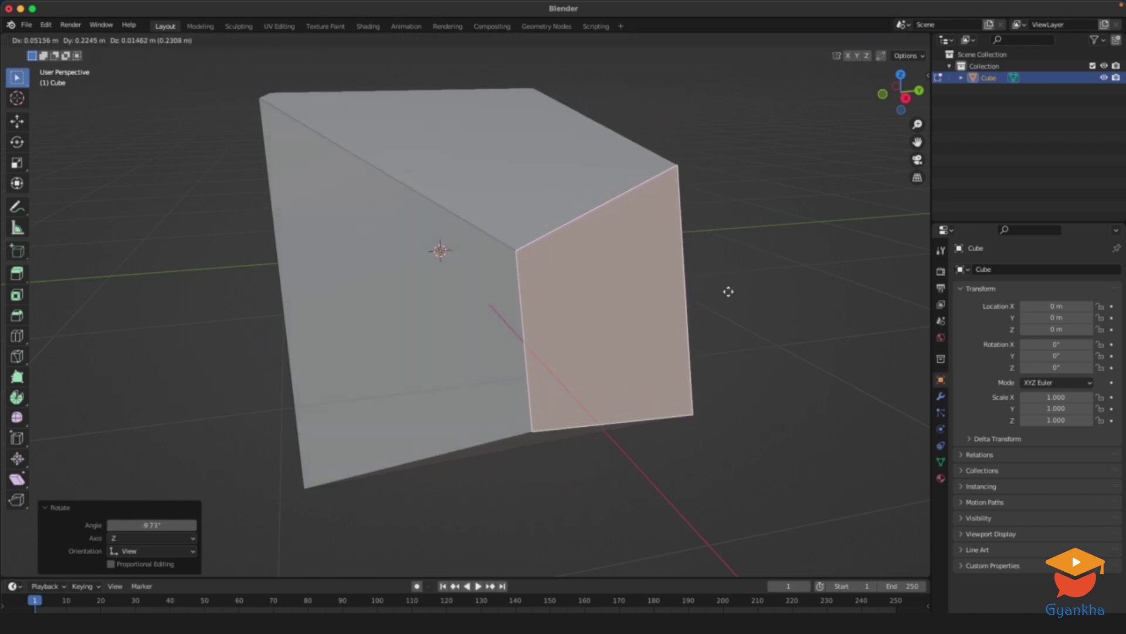
{"action": "left_click", "coordinate": [730, 281]}
Subdivide the large undivided face opposite the split front face with one cut.
{"action": "middle_click_drag", "start_coordinate": [729, 279], "coordinate": [566, 300]}
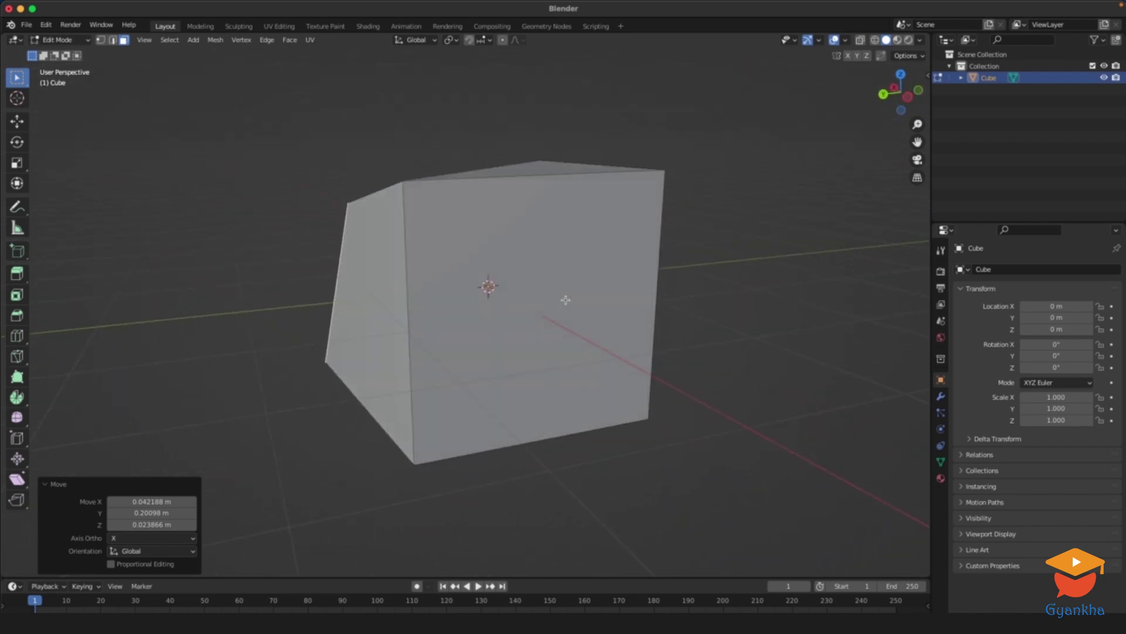
{"action": "middle_click_drag", "start_coordinate": [517, 270], "coordinate": [520, 289]}
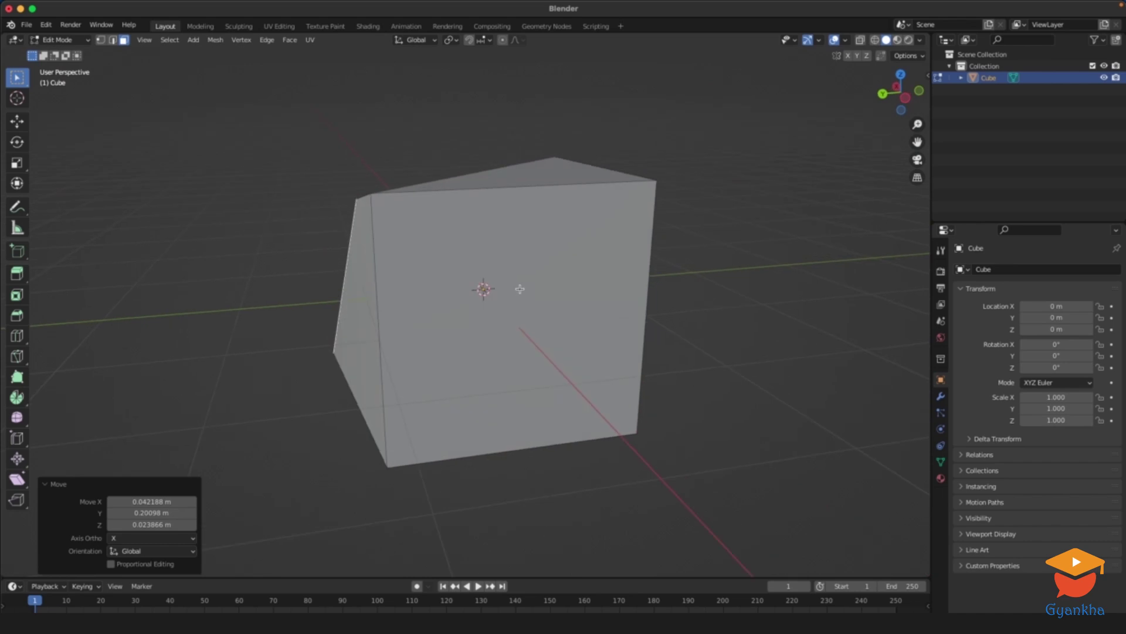
{"action": "left_click", "coordinate": [484, 268]}
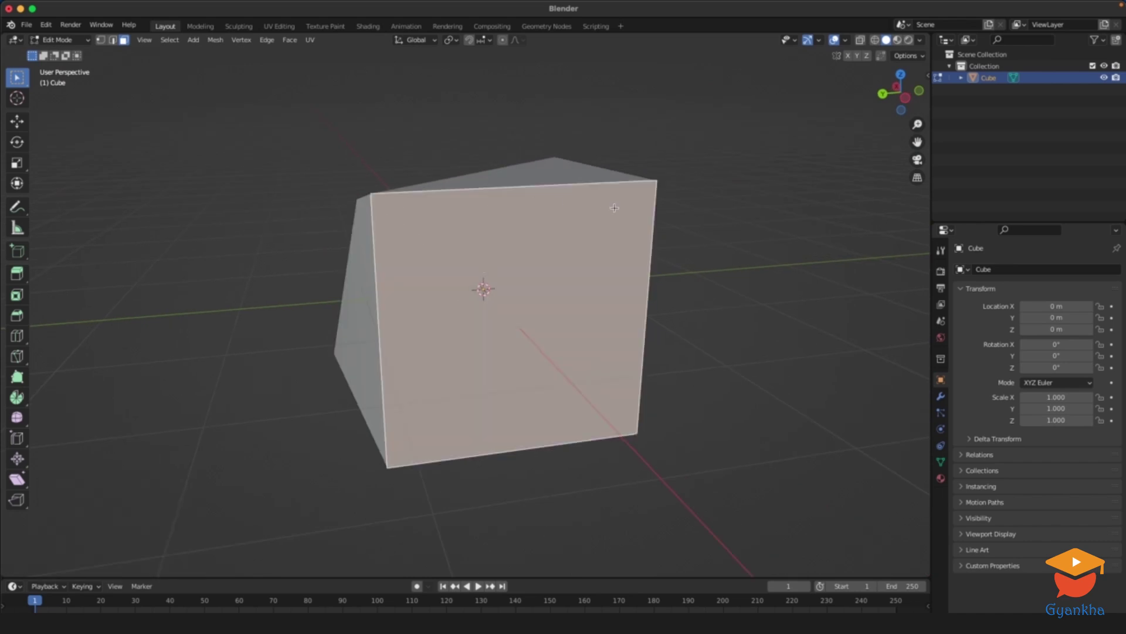
{"action": "middle_click_drag", "start_coordinate": [434, 377], "coordinate": [540, 224]}
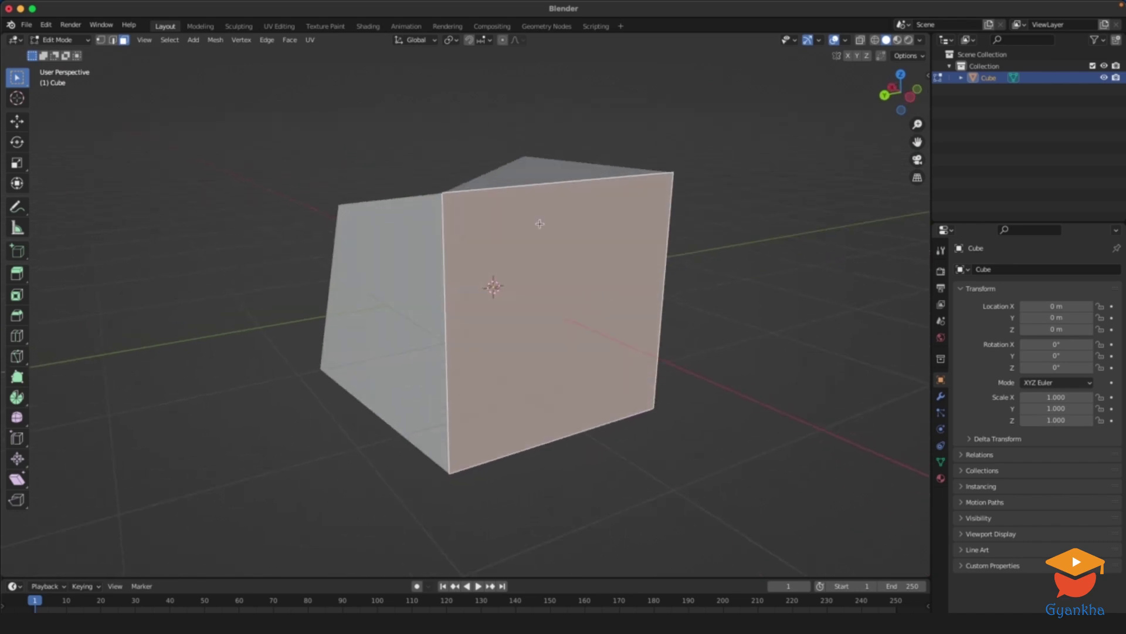
{"action": "right_click", "coordinate": [566, 255]}
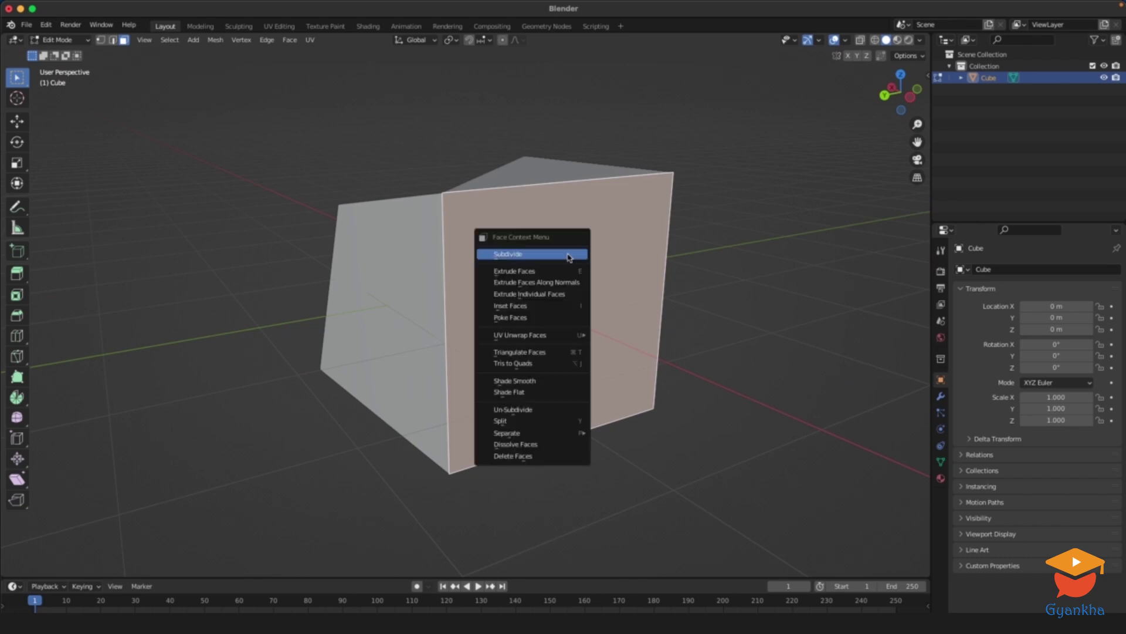
{"action": "left_click", "coordinate": [520, 257]}
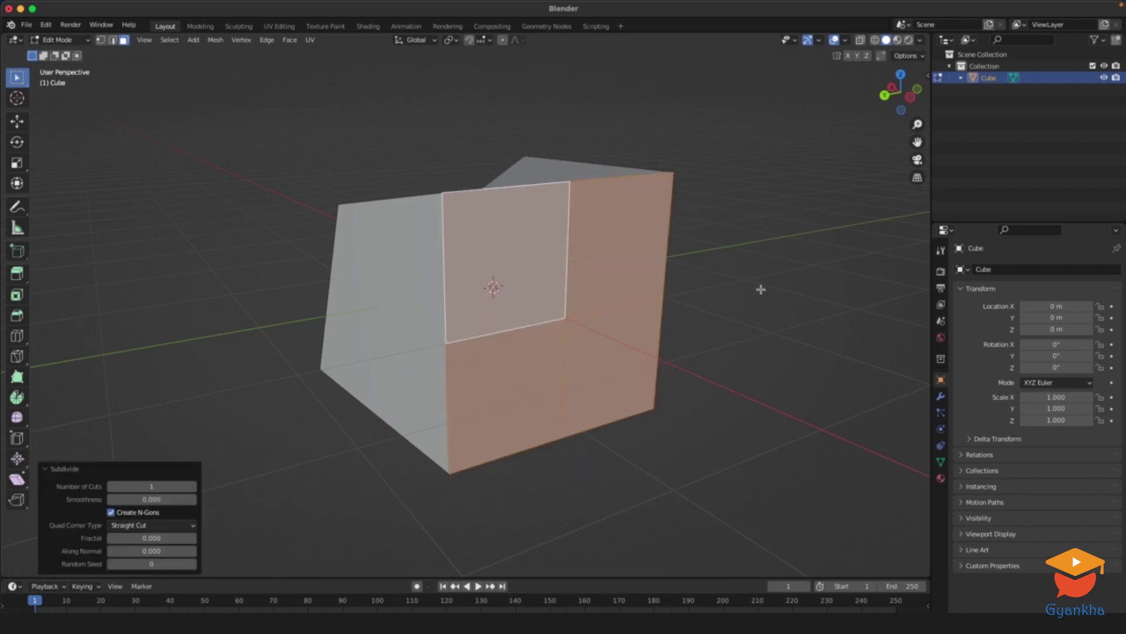
Try 4 cuts for the face subdivision and set the number of cuts back to 1.
{"action": "middle_click_drag", "start_coordinate": [750, 279], "coordinate": [705, 242]}
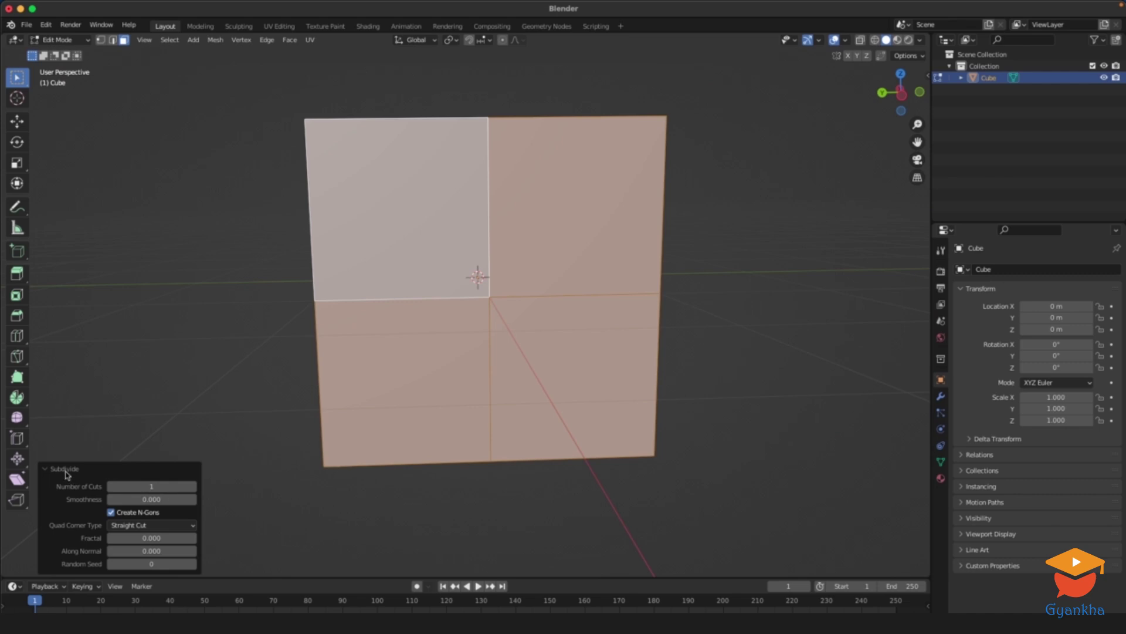
{"action": "left_click", "coordinate": [193, 487]}
{"action": "left_click", "coordinate": [193, 486]}
{"action": "left_click", "coordinate": [193, 487]}
{"action": "middle_click_drag", "start_coordinate": [469, 329], "coordinate": [567, 327]}
{"action": "middle_click_drag", "start_coordinate": [519, 233], "coordinate": [414, 283]}
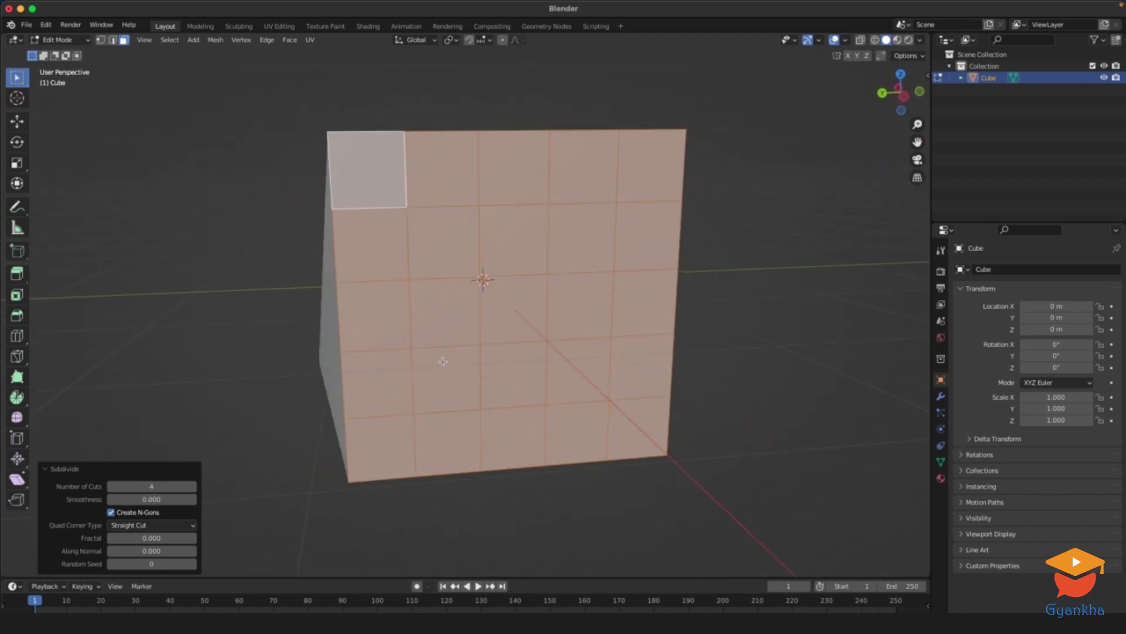
{"action": "left_click", "coordinate": [111, 487]}
{"action": "left_click", "coordinate": [110, 487]}
{"action": "left_click", "coordinate": [110, 488]}
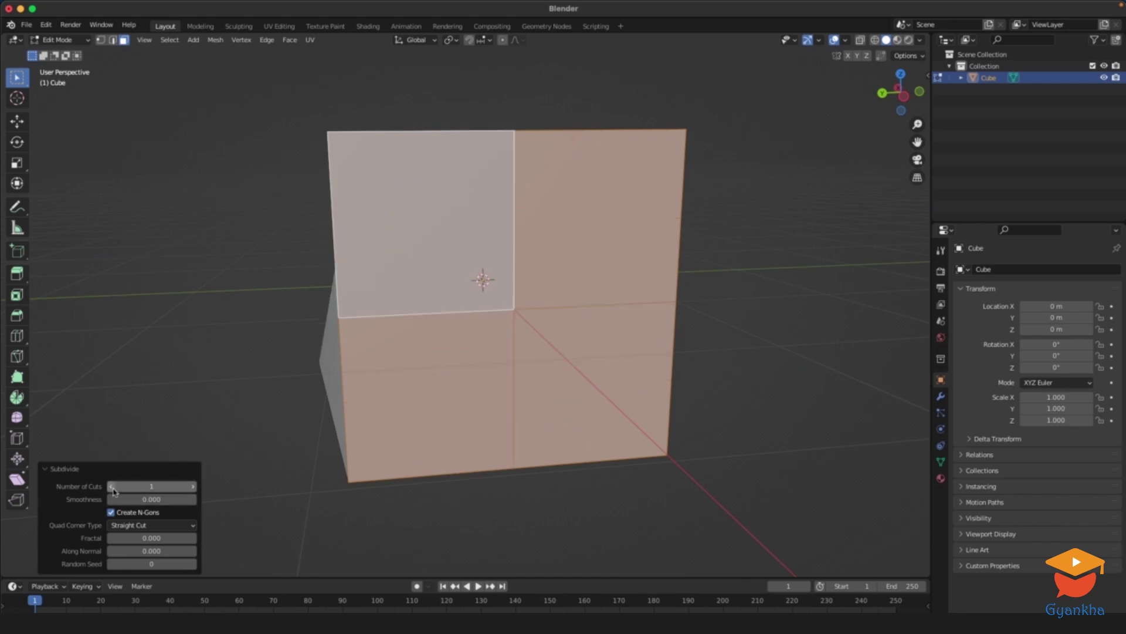
Examine the quadrants of the subdivided face by selecting them one after another.
{"action": "left_click", "coordinate": [747, 230]}
{"action": "middle_click_drag", "start_coordinate": [741, 251], "coordinate": [727, 281]}
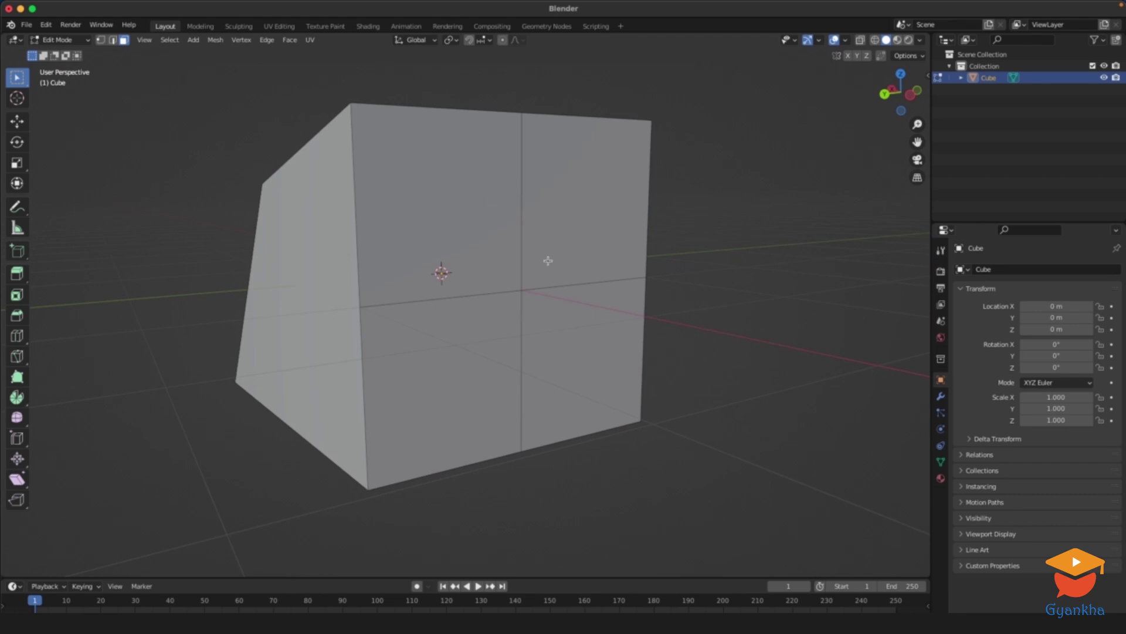
{"action": "left_click", "coordinate": [462, 210]}
{"action": "left_click", "coordinate": [584, 213]}
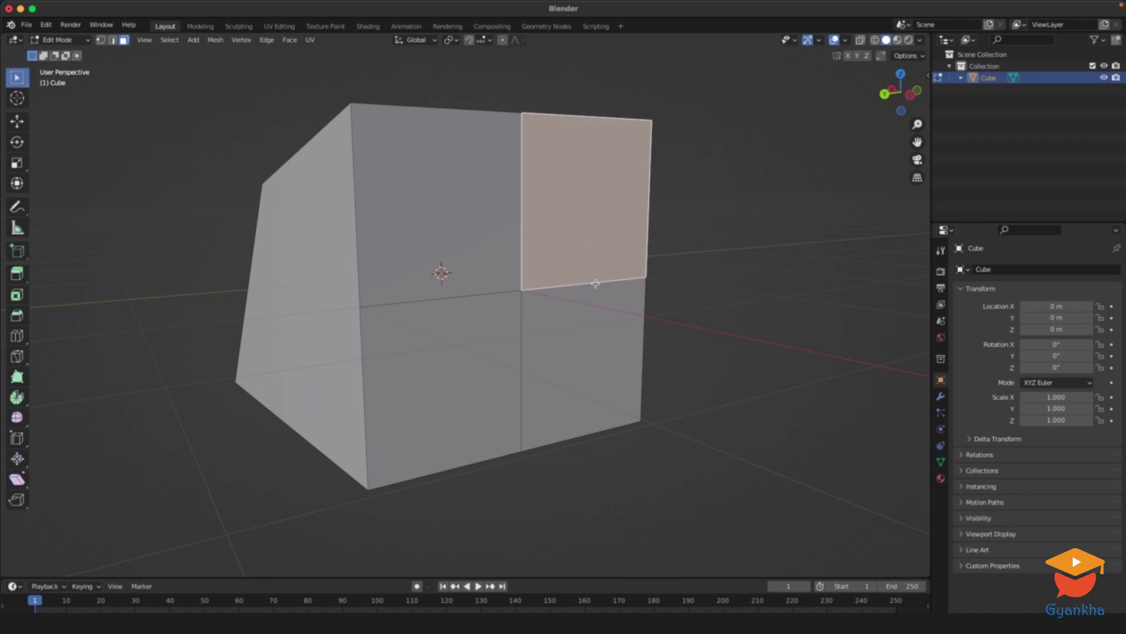
{"action": "left_click", "coordinate": [588, 342]}
Scale down the lower-left quadrant and rotate the upper-right quadrant about -6.08° around the view axis.
{"action": "left_click", "coordinate": [469, 362]}
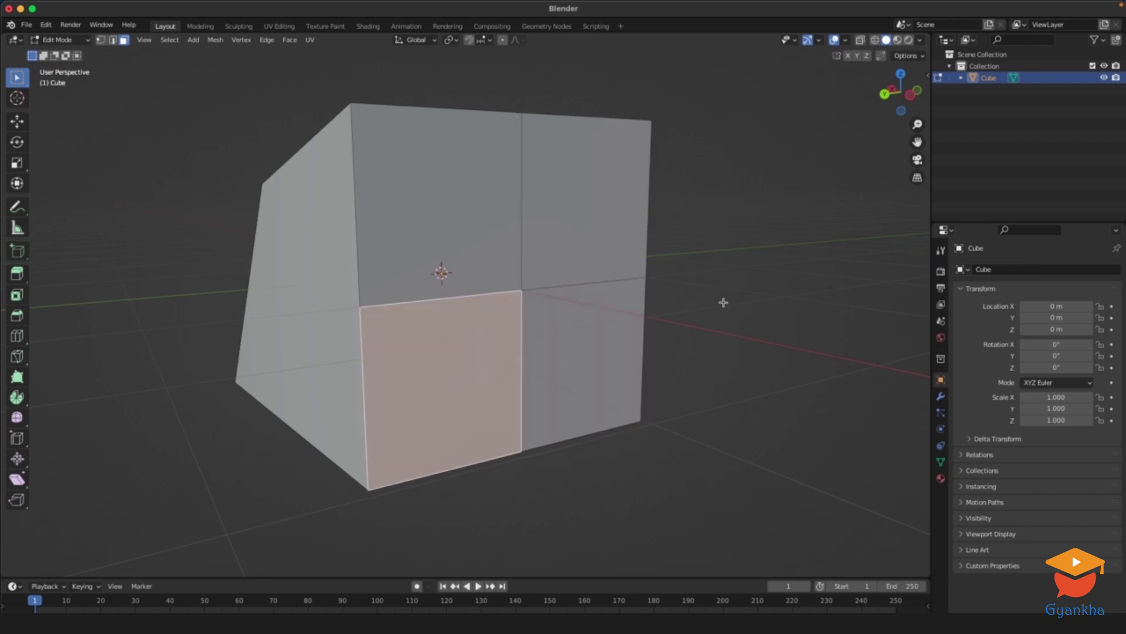
{"action": "key", "text": "s"}
{"action": "left_click", "coordinate": [699, 297]}
{"action": "left_click", "coordinate": [599, 224]}
{"action": "key", "text": "r"}
{"action": "left_click", "coordinate": [721, 218]}
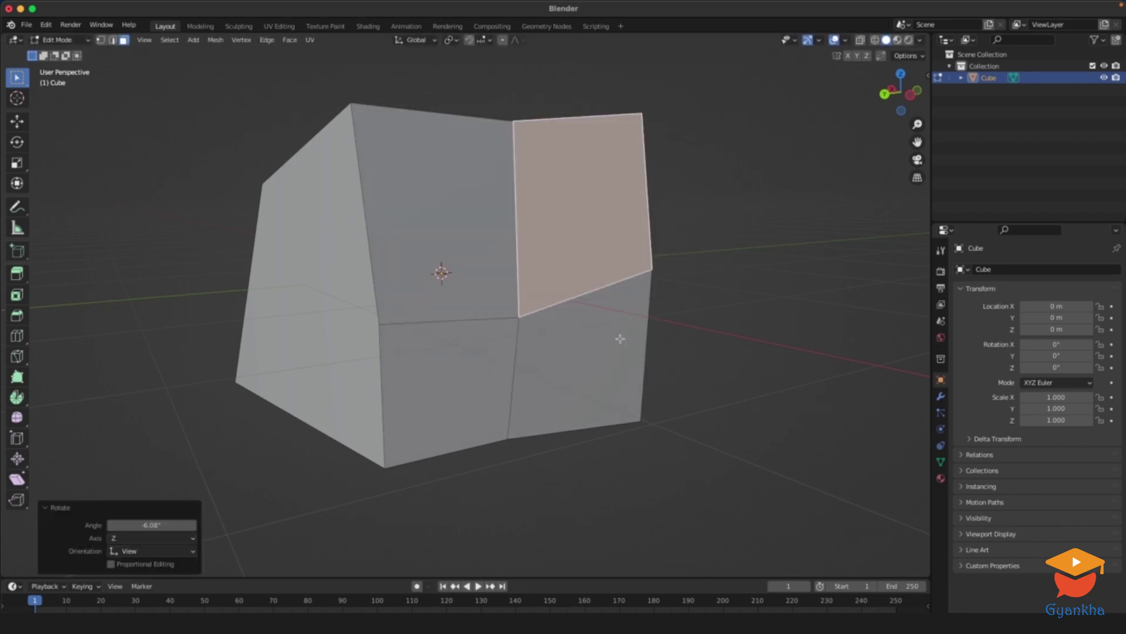
Move the lower-right quadrant of the subdivided face to a new position.
{"action": "left_click", "coordinate": [620, 339]}
{"action": "key", "text": "g"}
{"action": "left_click", "coordinate": [673, 352]}
Subdivide the upper-right quadrant of the divided face with 3 cuts.
{"action": "middle_click_drag", "start_coordinate": [674, 352], "coordinate": [474, 285]}
{"action": "left_click", "coordinate": [391, 235]}
{"action": "middle_click_drag", "start_coordinate": [390, 235], "coordinate": [458, 258]}
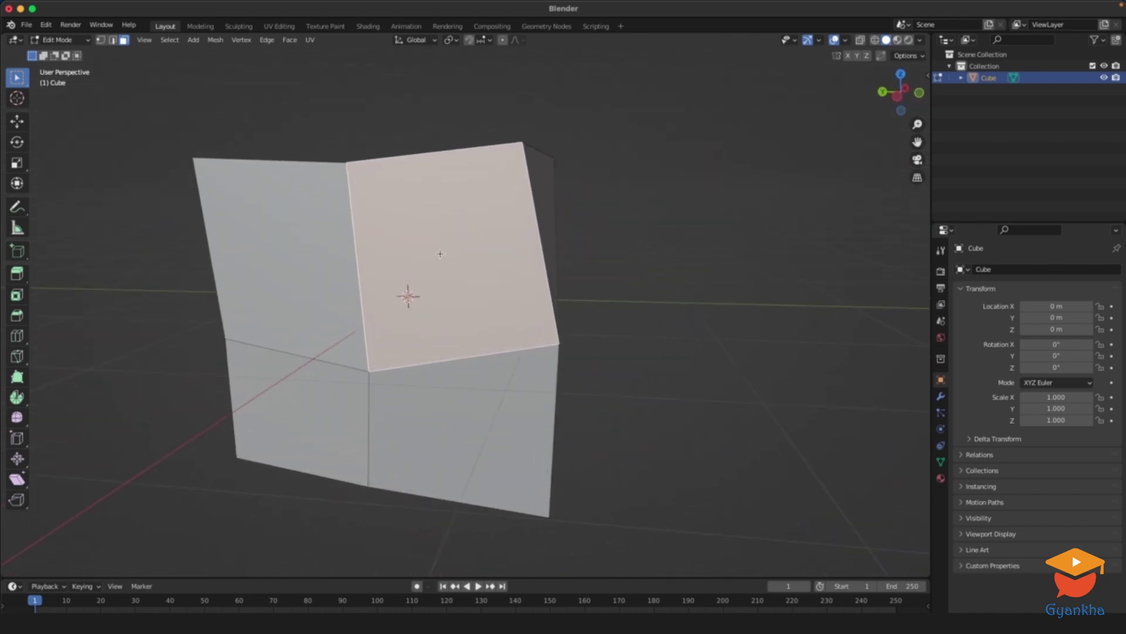
{"action": "right_click", "coordinate": [447, 231]}
{"action": "left_click", "coordinate": [386, 231]}
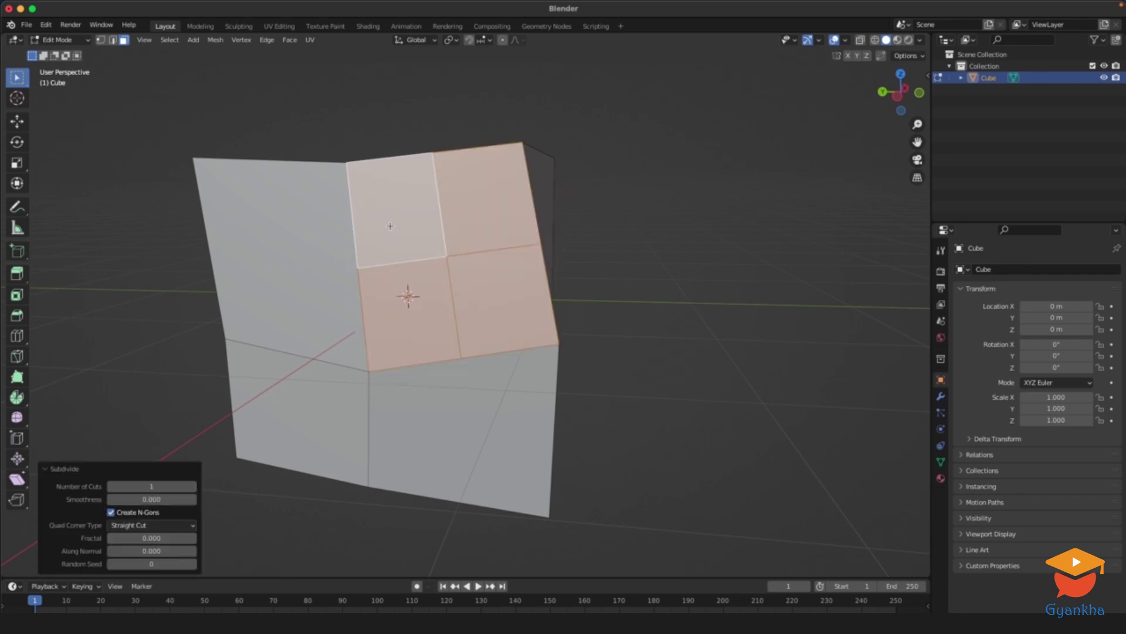
{"action": "left_click", "coordinate": [193, 486]}
{"action": "left_click", "coordinate": [193, 486]}
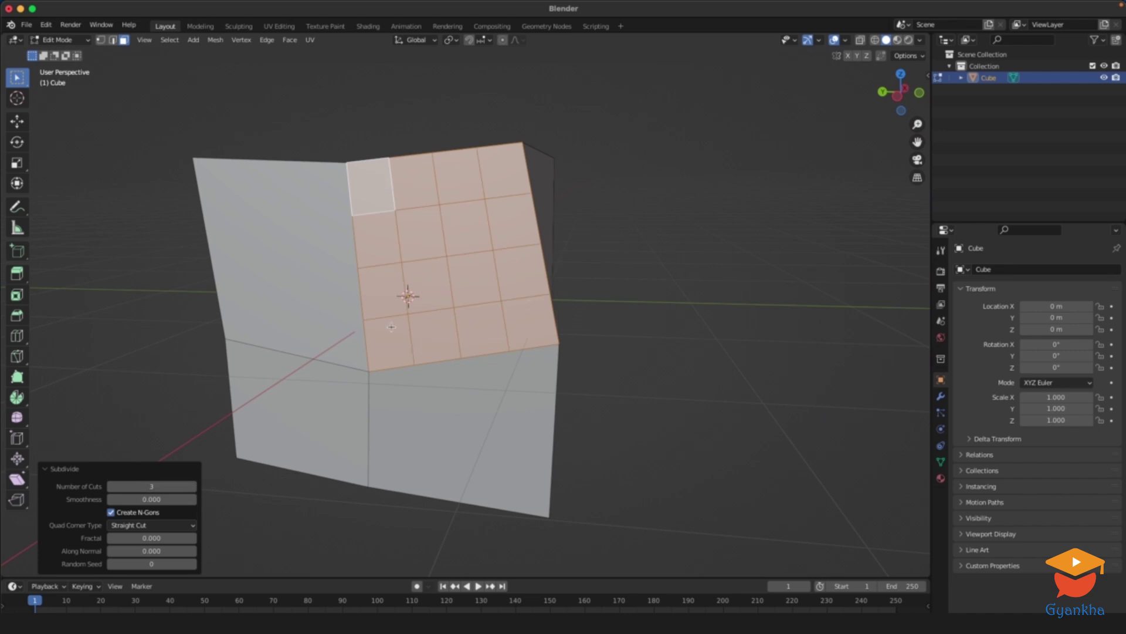
{"action": "left_click", "coordinate": [660, 297]}
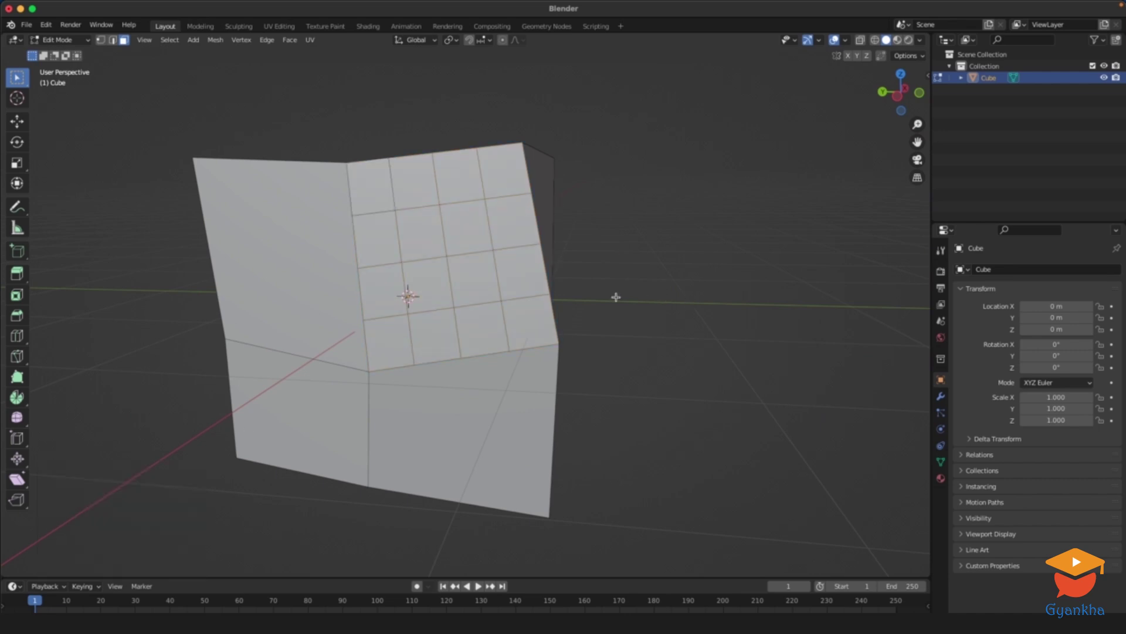
Move one inner small face of the new grid and scale a bottom-row small face to about 0.674.
{"action": "left_click", "coordinate": [431, 242]}
{"action": "middle_click_drag", "start_coordinate": [511, 301], "coordinate": [510, 344]}
{"action": "key", "text": "g"}
{"action": "left_click", "coordinate": [523, 298]}
{"action": "left_click", "coordinate": [474, 347]}
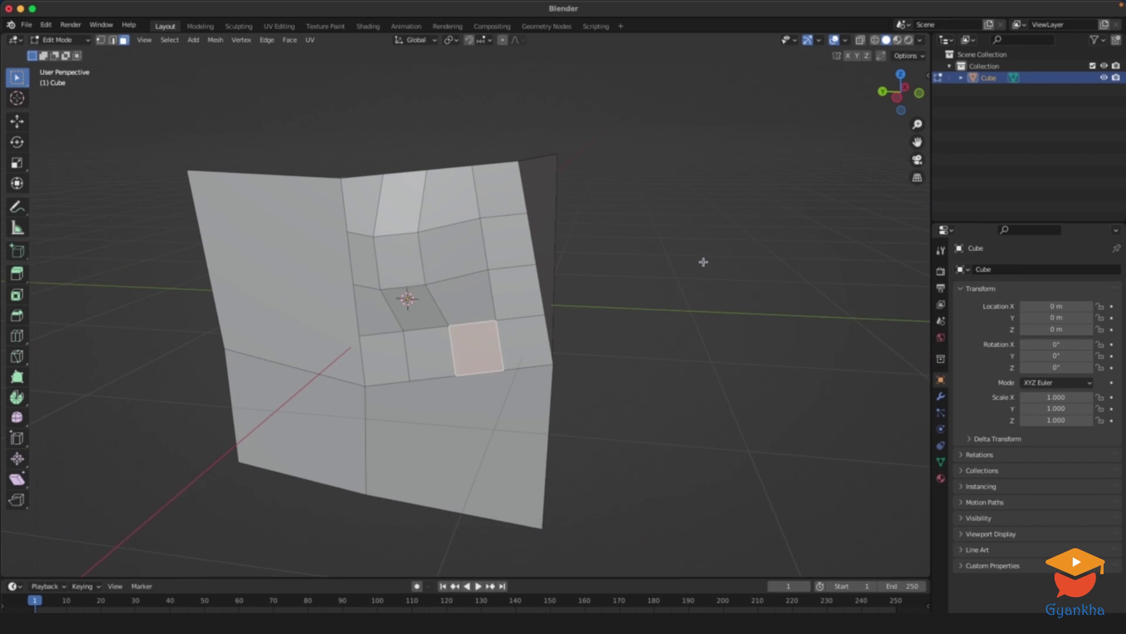
{"action": "left_click", "coordinate": [628, 295]}
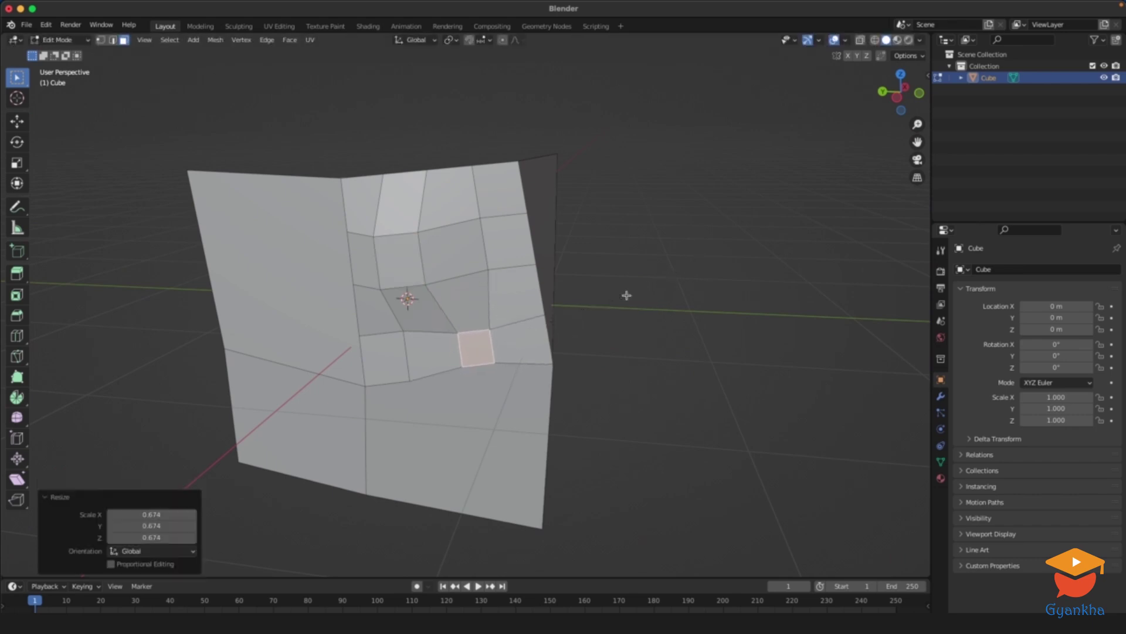
Examine the grid's individual vertices up close in vertex selection mode.
{"action": "key", "text": "1"}
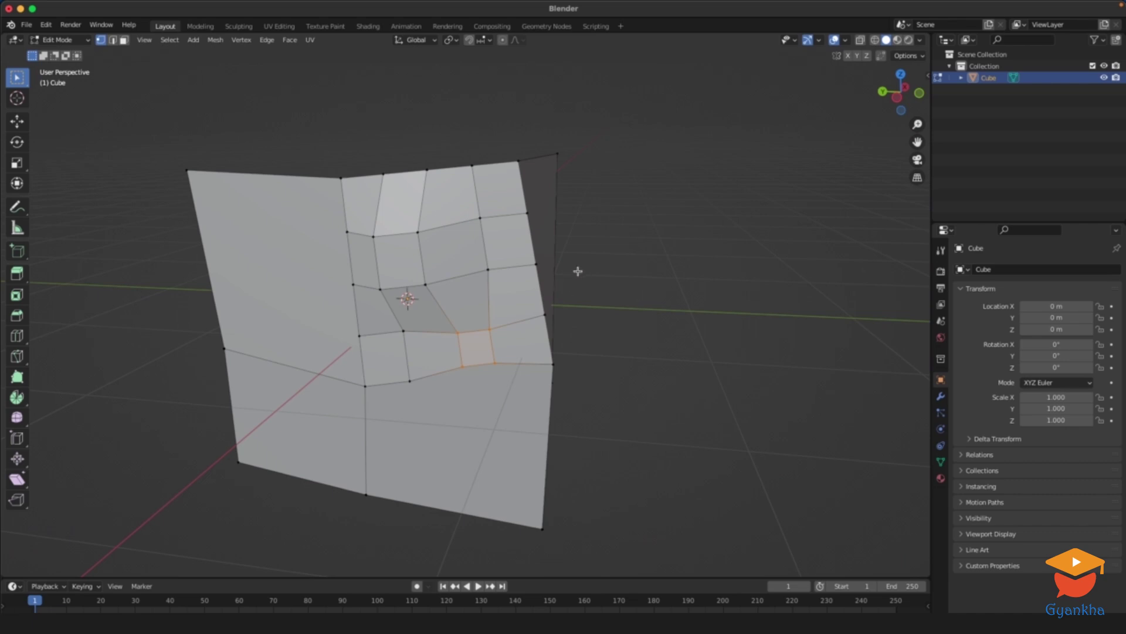
{"action": "scroll", "coordinate": [578, 243], "scroll_direction": "up", "scroll_amount": 1}
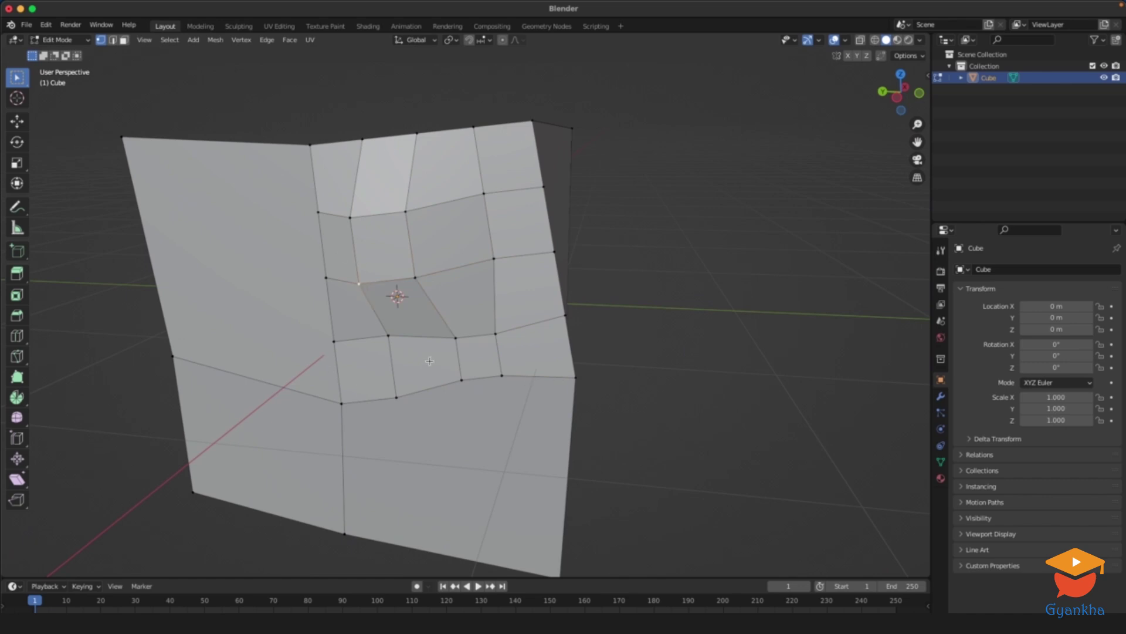
{"action": "middle_click_drag", "start_coordinate": [445, 248], "coordinate": [499, 250]}
{"action": "scroll", "coordinate": [432, 254], "scroll_direction": "down", "scroll_amount": 2}
Subdivide the top edge of the large side face next to the grid with 4 cuts.
{"action": "key", "text": "2"}
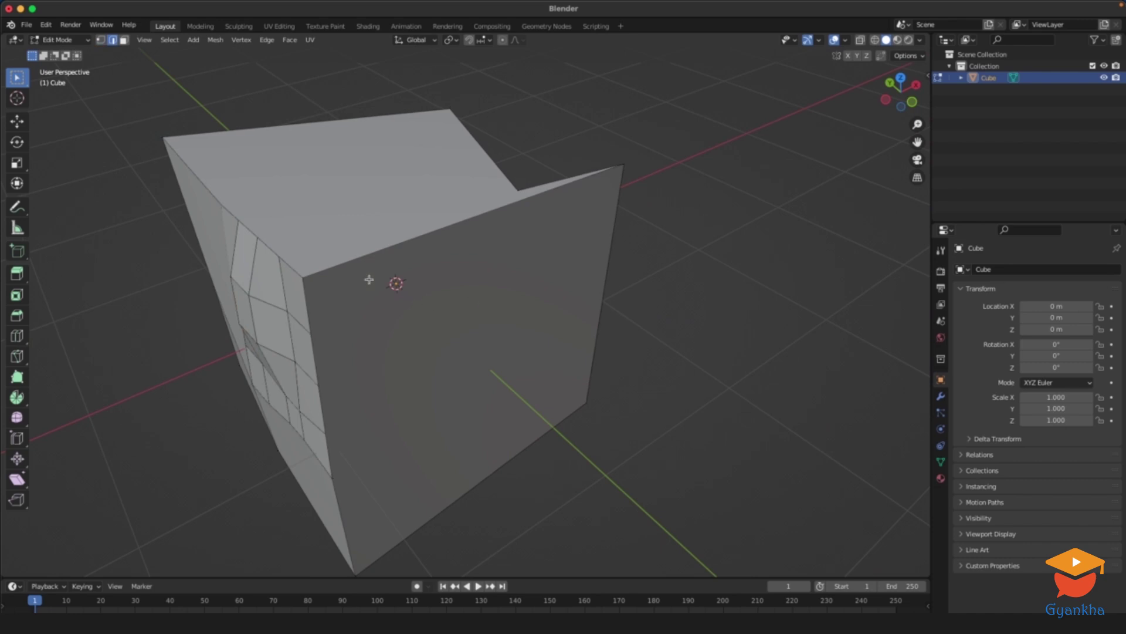
{"action": "left_click", "coordinate": [371, 251]}
{"action": "middle_click_drag", "start_coordinate": [371, 251], "coordinate": [274, 292]}
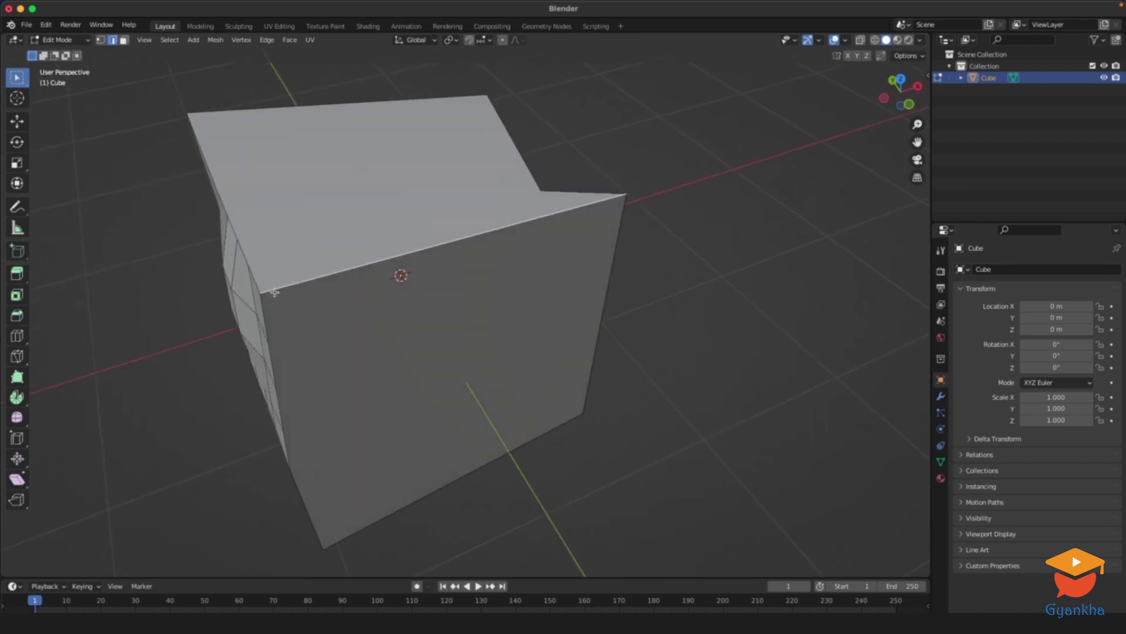
{"action": "middle_click_drag", "start_coordinate": [639, 190], "coordinate": [539, 238]}
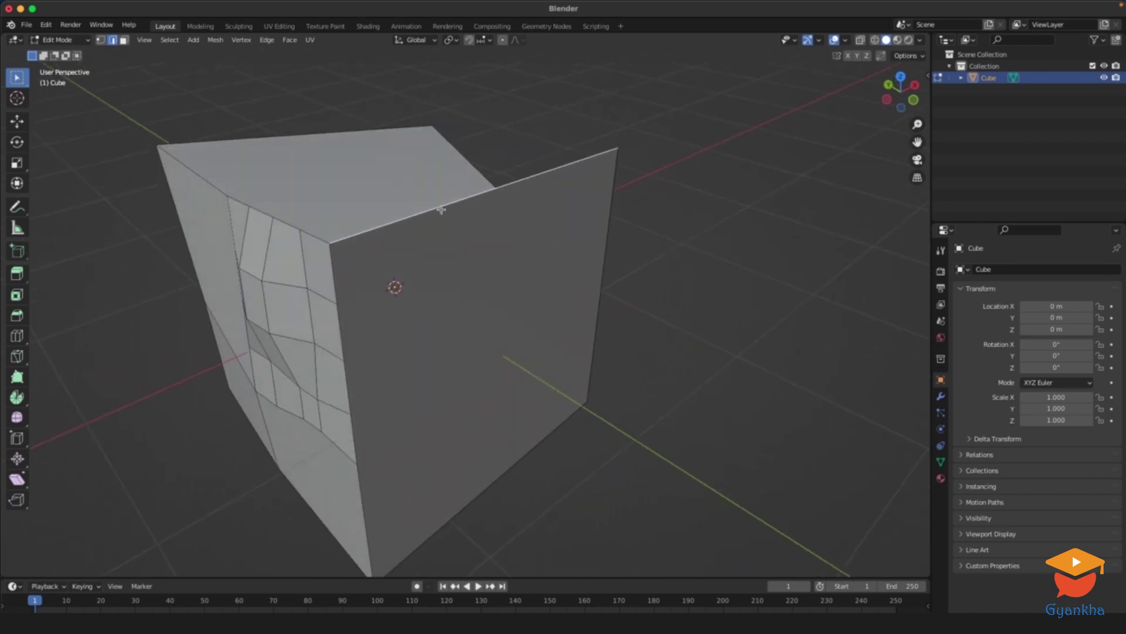
{"action": "right_click", "coordinate": [440, 210]}
{"action": "left_click", "coordinate": [388, 210]}
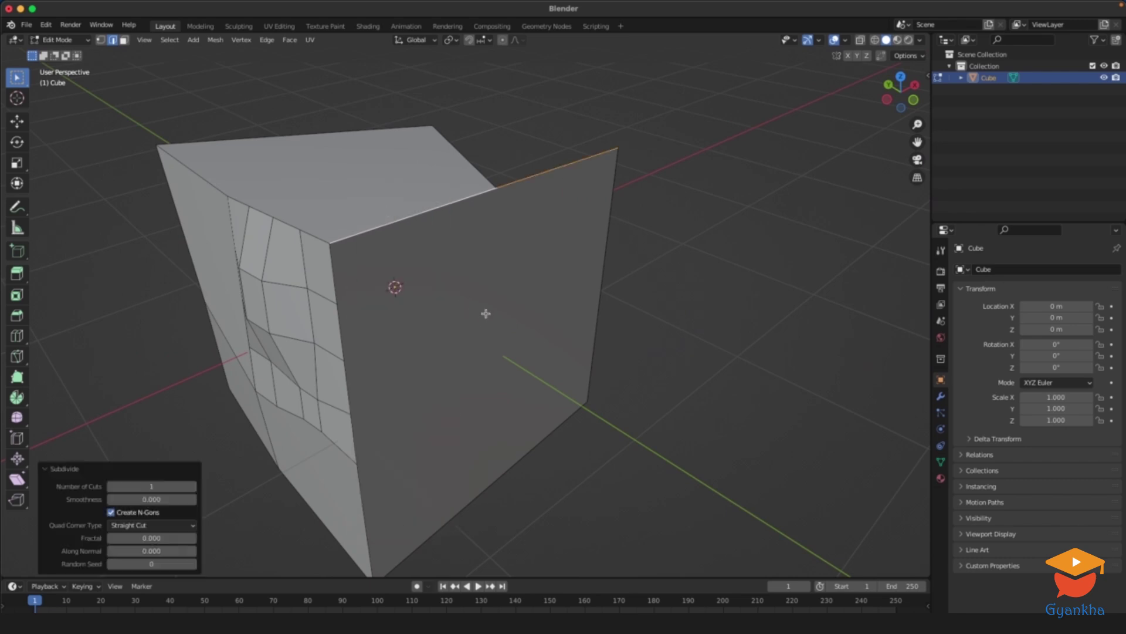
{"action": "left_click", "coordinate": [194, 487]}
{"action": "left_click", "coordinate": [193, 487]}
{"action": "left_click", "coordinate": [194, 487]}
{"action": "left_click", "coordinate": [694, 258]}
Examine the segments of the subdivided top edge by selecting them one by one.
{"action": "middle_click_drag", "start_coordinate": [704, 319], "coordinate": [631, 328]}
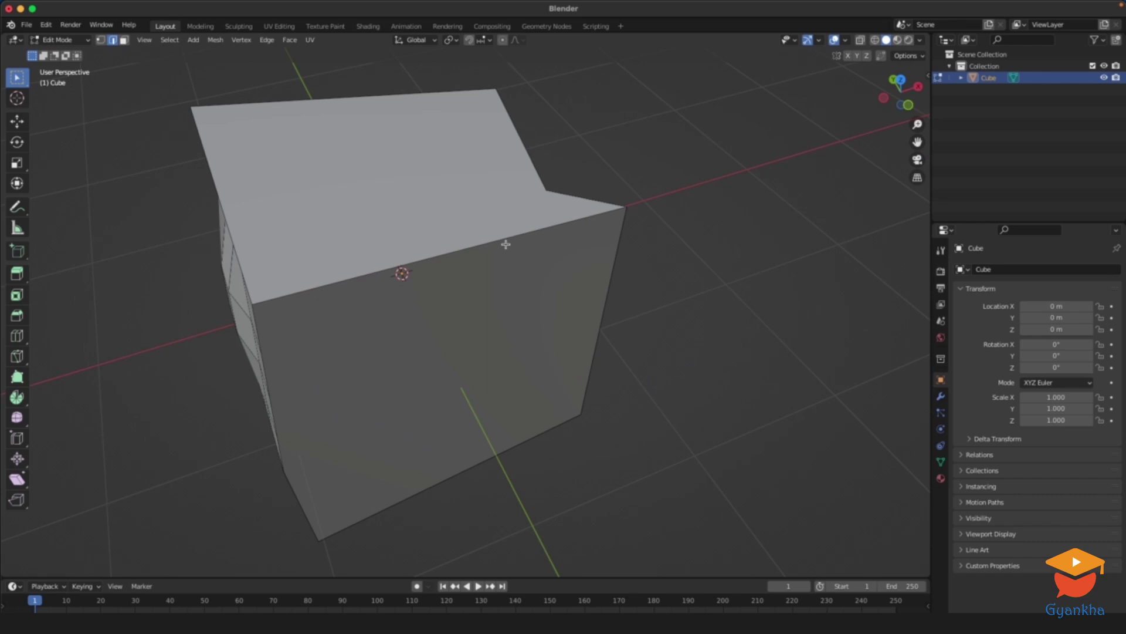
{"action": "left_click", "coordinate": [275, 300]}
{"action": "left_click", "coordinate": [359, 275]}
{"action": "left_click", "coordinate": [444, 254]}
{"action": "left_click", "coordinate": [559, 229]}
{"action": "left_click", "coordinate": [593, 216]}
{"action": "left_click", "coordinate": [291, 293]}
{"action": "left_click", "coordinate": [363, 271]}
{"action": "left_click", "coordinate": [437, 259]}
Examine the new vertices along the side face's top edge in vertex selection mode.
{"action": "key", "text": "1"}
{"action": "middle_click_drag", "start_coordinate": [653, 267], "coordinate": [661, 243]}
{"action": "scroll", "coordinate": [661, 242], "scroll_direction": "up", "scroll_amount": 3}
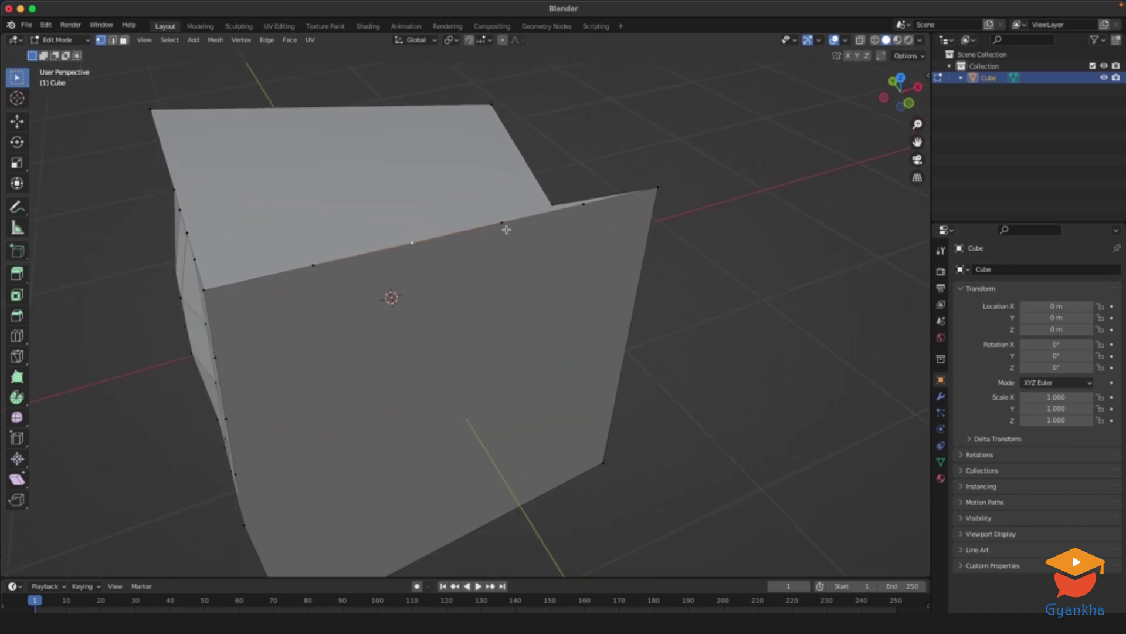
{"action": "left_click", "coordinate": [587, 206]}
{"action": "middle_click_drag", "start_coordinate": [592, 265], "coordinate": [298, 281]}
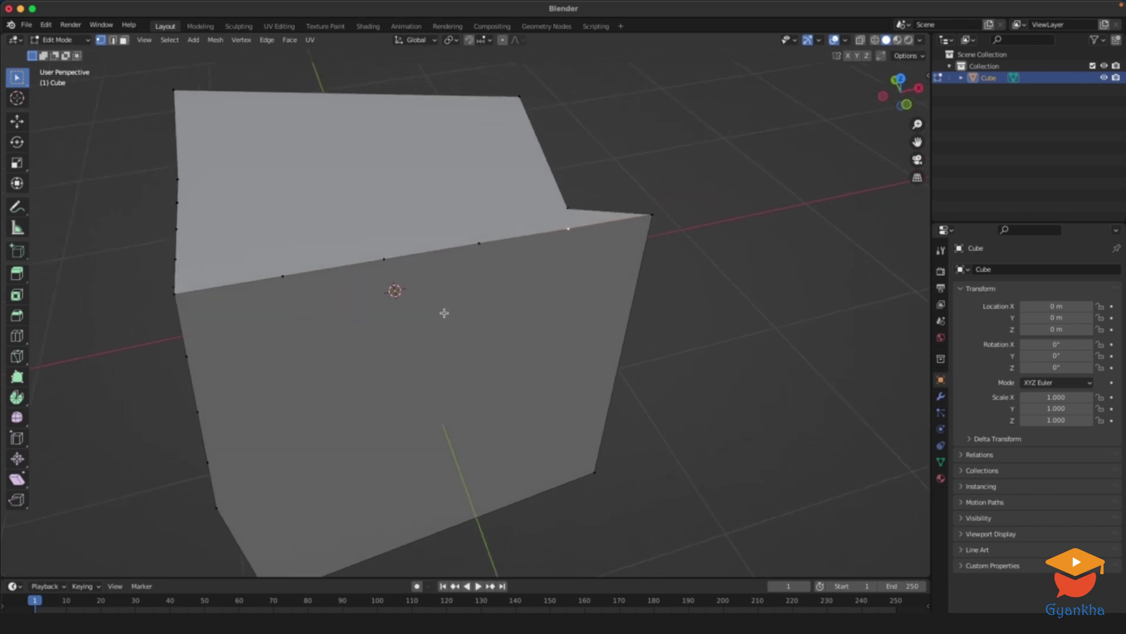
{"action": "middle_click_drag", "start_coordinate": [444, 313], "coordinate": [399, 333]}
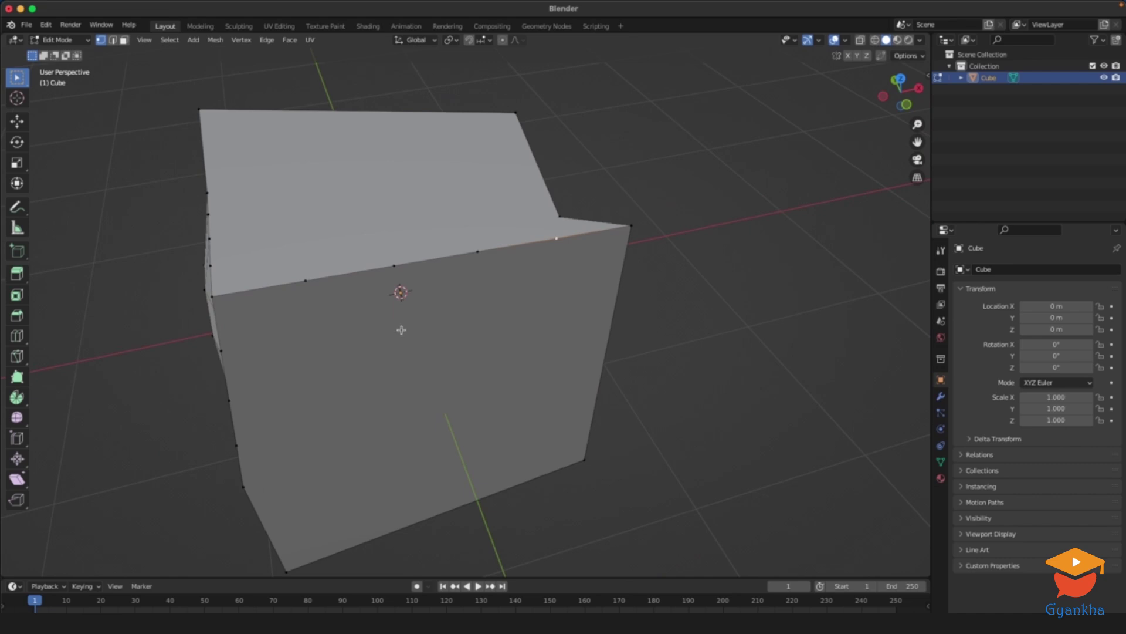
{"action": "middle_click_drag", "start_coordinate": [626, 301], "coordinate": [517, 458]}
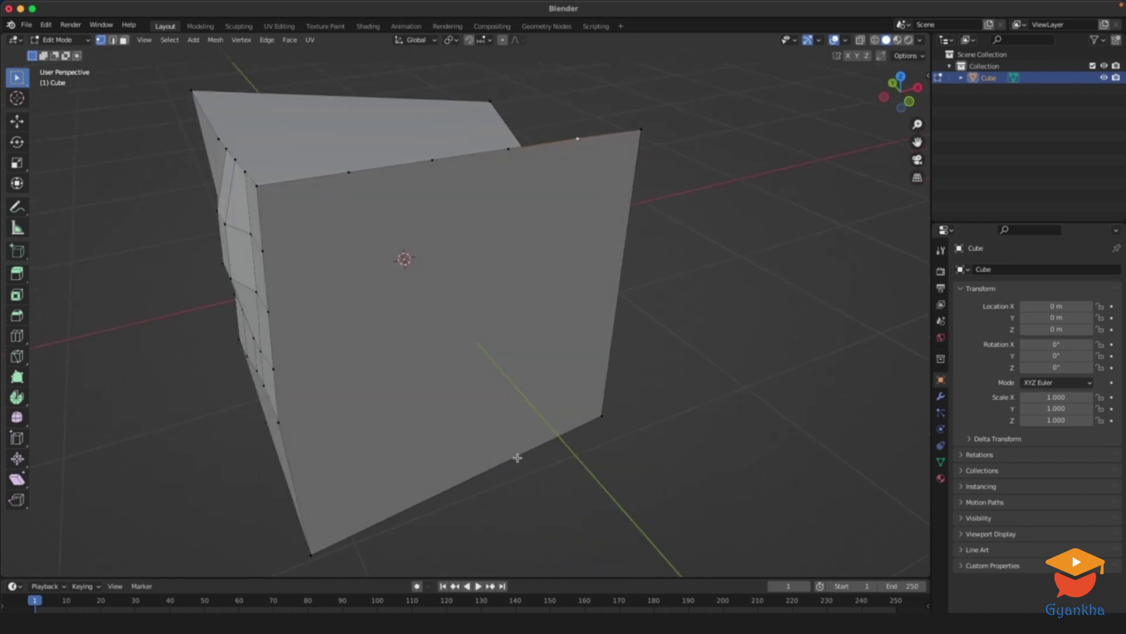
Subdivide the bottom edge of the large side face with 4 cuts.
{"action": "key", "text": "2"}
{"action": "middle_click_drag", "start_coordinate": [518, 444], "coordinate": [503, 382]}
{"action": "right_click", "coordinate": [437, 346]}
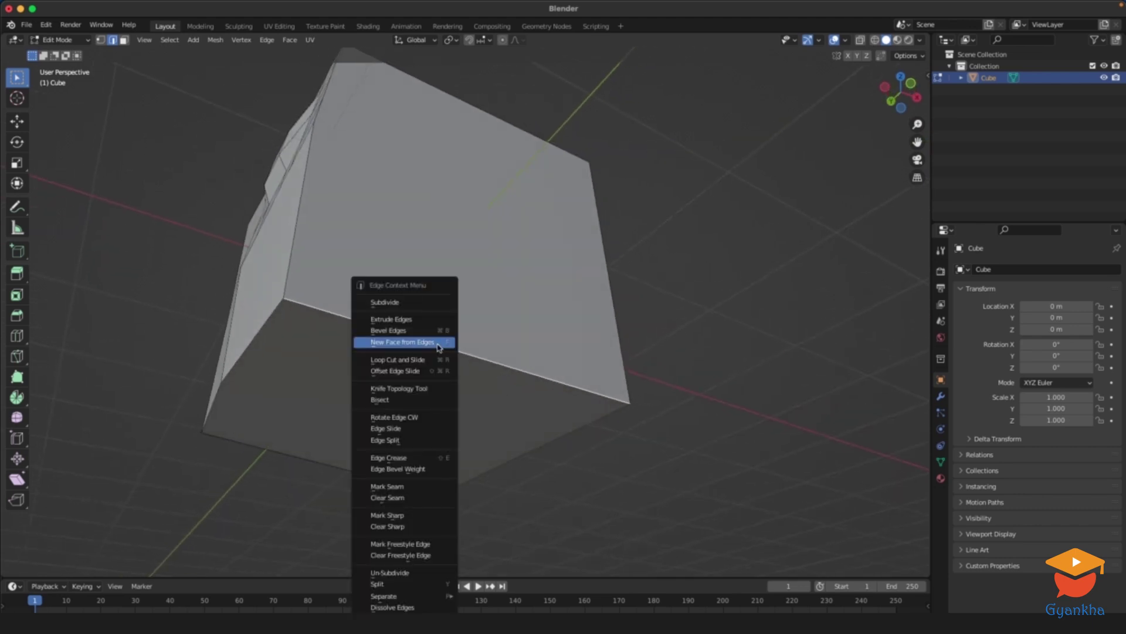
{"action": "left_click", "coordinate": [403, 303]}
{"action": "left_click", "coordinate": [193, 488]}
{"action": "left_click", "coordinate": [193, 488]}
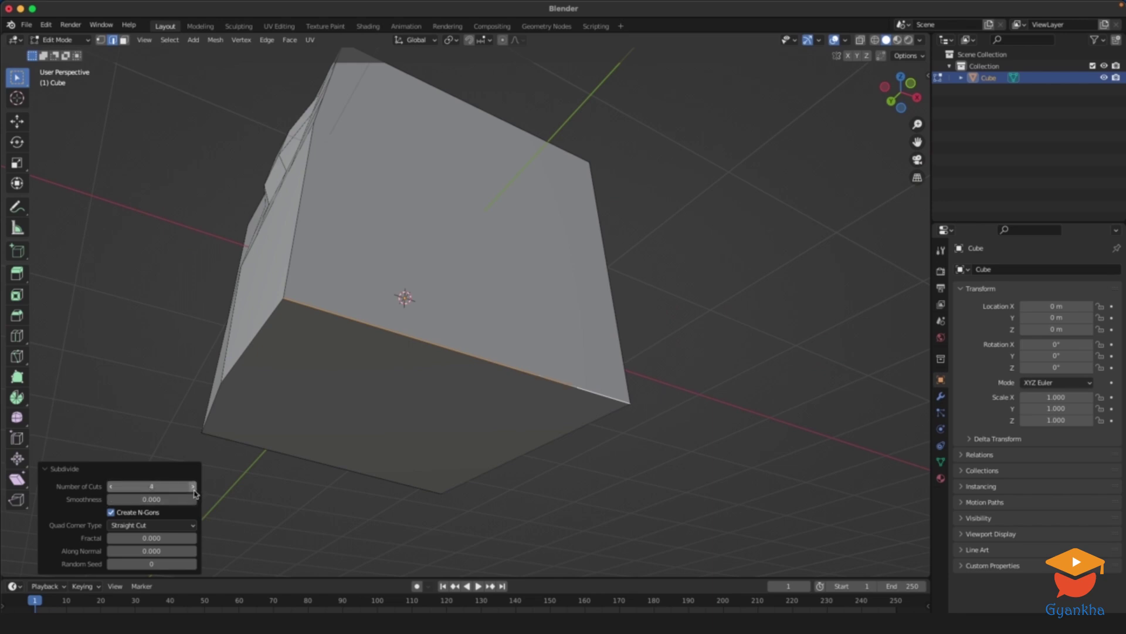
{"action": "left_click", "coordinate": [733, 311]}
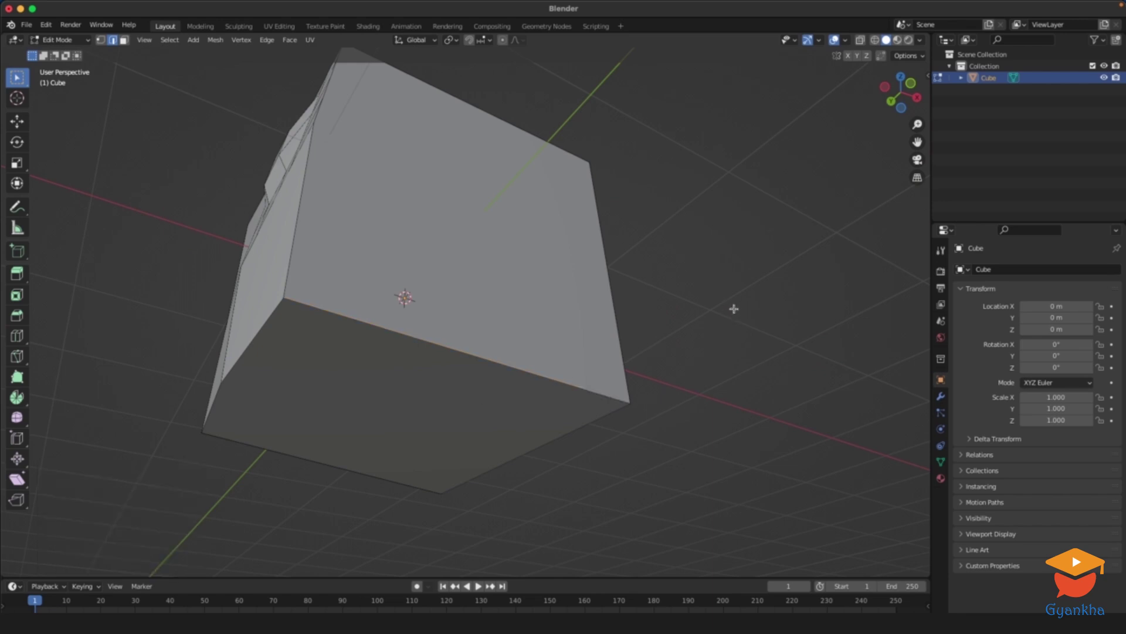
Examine the new vertices along the side face's bottom edge in vertex selection mode.
{"action": "key", "text": "1"}
{"action": "middle_click_drag", "start_coordinate": [729, 294], "coordinate": [469, 262]}
{"action": "scroll", "coordinate": [469, 262], "scroll_direction": "up", "scroll_amount": 1}
{"action": "left_click", "coordinate": [456, 303]}
{"action": "left_click", "coordinate": [614, 381]}
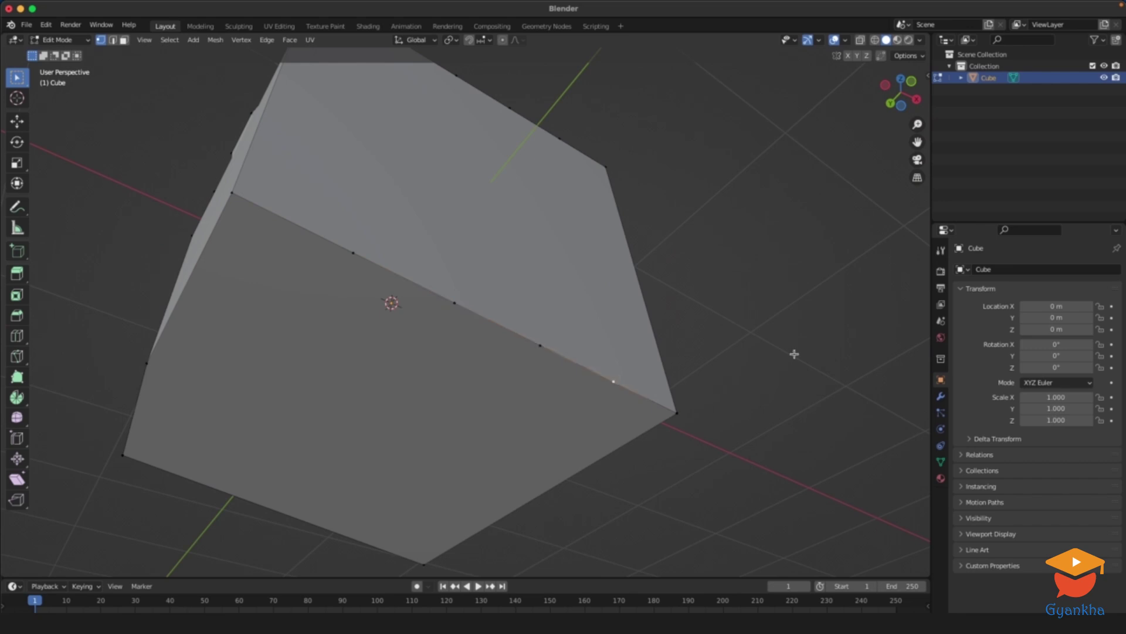
Connect the first pair of opposite vertices on the side face's top and bottom edges, nearest the grid, with a new edge.
{"action": "scroll", "coordinate": [714, 338], "scroll_direction": "down", "scroll_amount": 1}
{"action": "middle_click_drag", "start_coordinate": [714, 338], "coordinate": [483, 234]}
{"action": "left_click_drag", "start_coordinate": [370, 142], "coordinate": [388, 183]}
{"action": "left_click_drag", "start_coordinate": [346, 394], "coordinate": [371, 429], "text": "shift"}
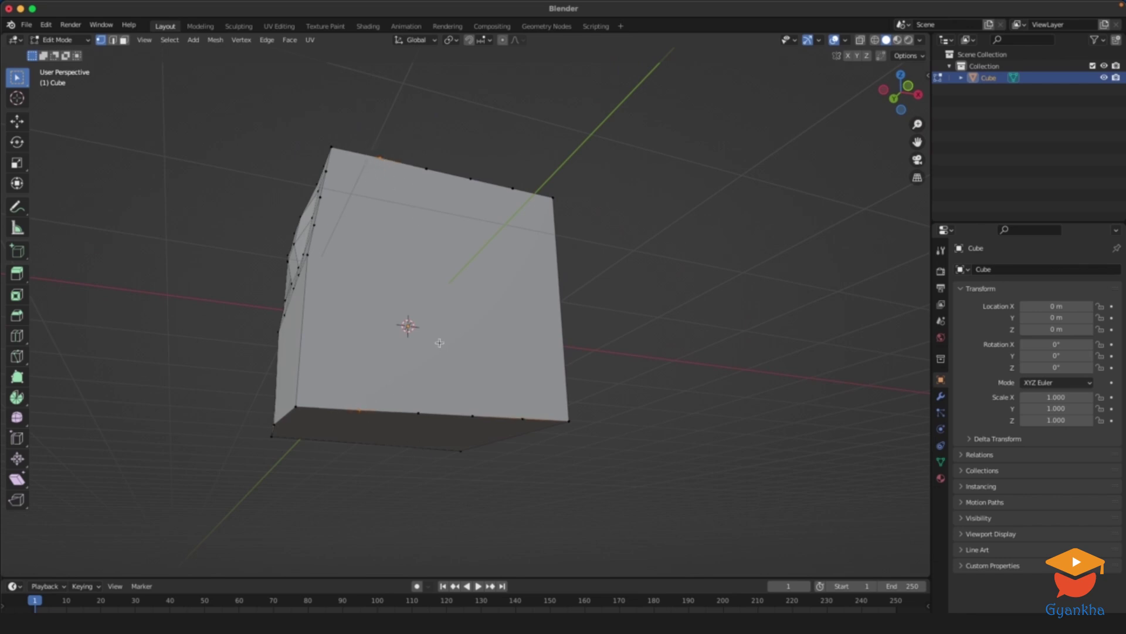
{"action": "key", "text": "j"}
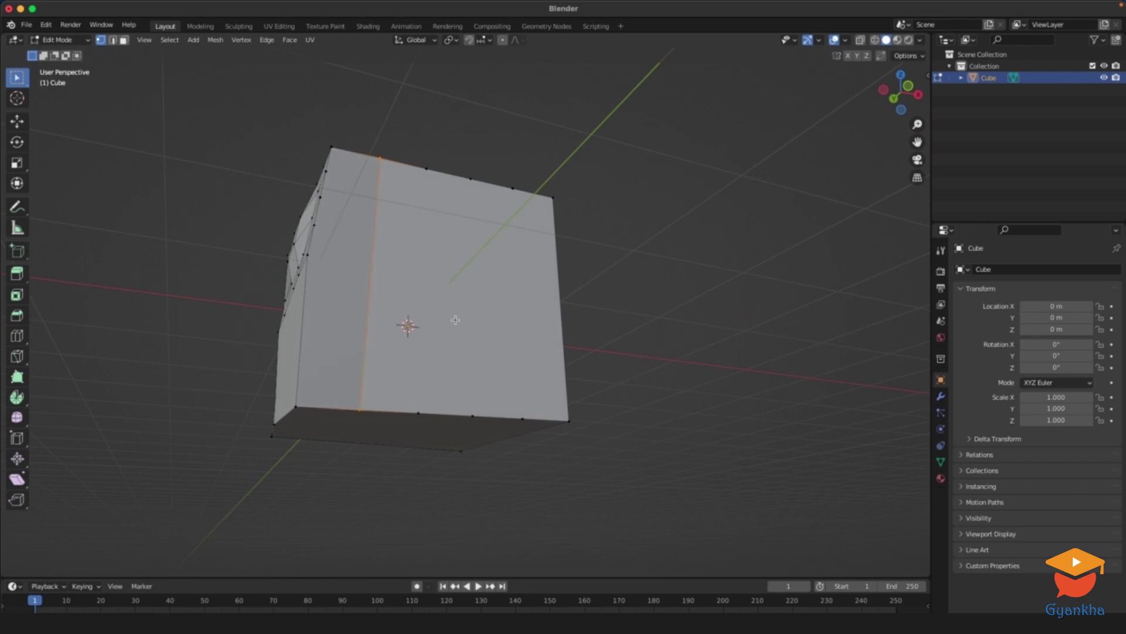
{"action": "middle_click_drag", "start_coordinate": [473, 308], "coordinate": [406, 272]}
{"action": "left_click", "coordinate": [580, 303]}
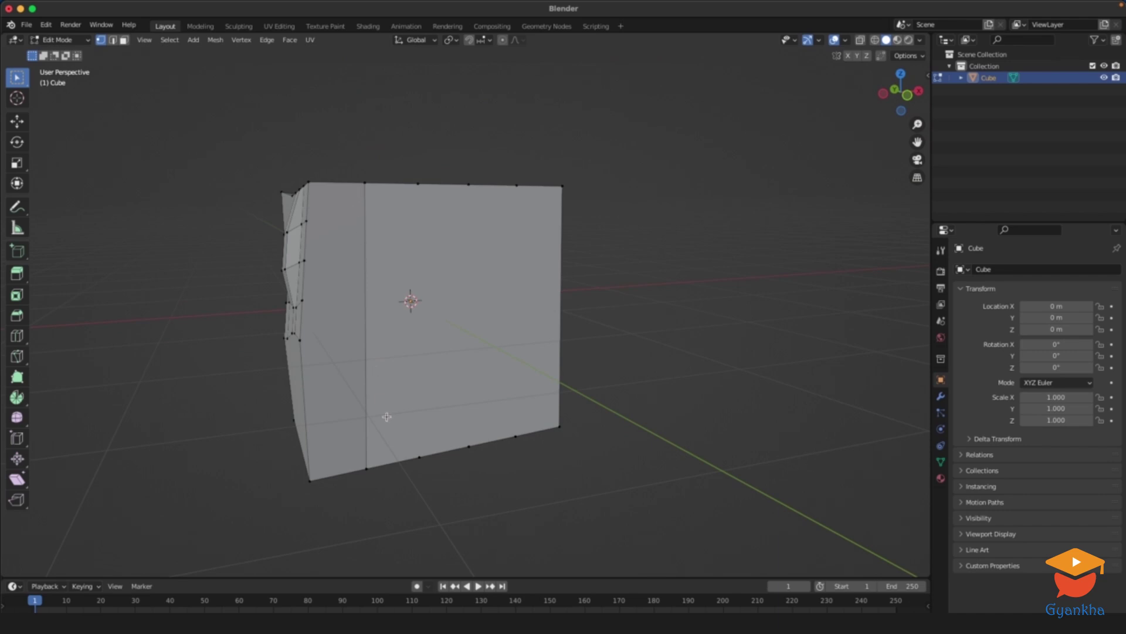
Connect the remaining three pairs of opposite top and bottom vertices so the side face is divided into five vertical strips.
{"action": "left_click", "coordinate": [407, 174]}
{"action": "left_click", "coordinate": [421, 440], "text": "shift"}
{"action": "left_click", "coordinate": [470, 177]}
{"action": "left_click", "coordinate": [462, 434], "text": "shift"}
{"action": "left_click", "coordinate": [518, 186]}
{"action": "left_click", "coordinate": [516, 436], "text": "shift"}
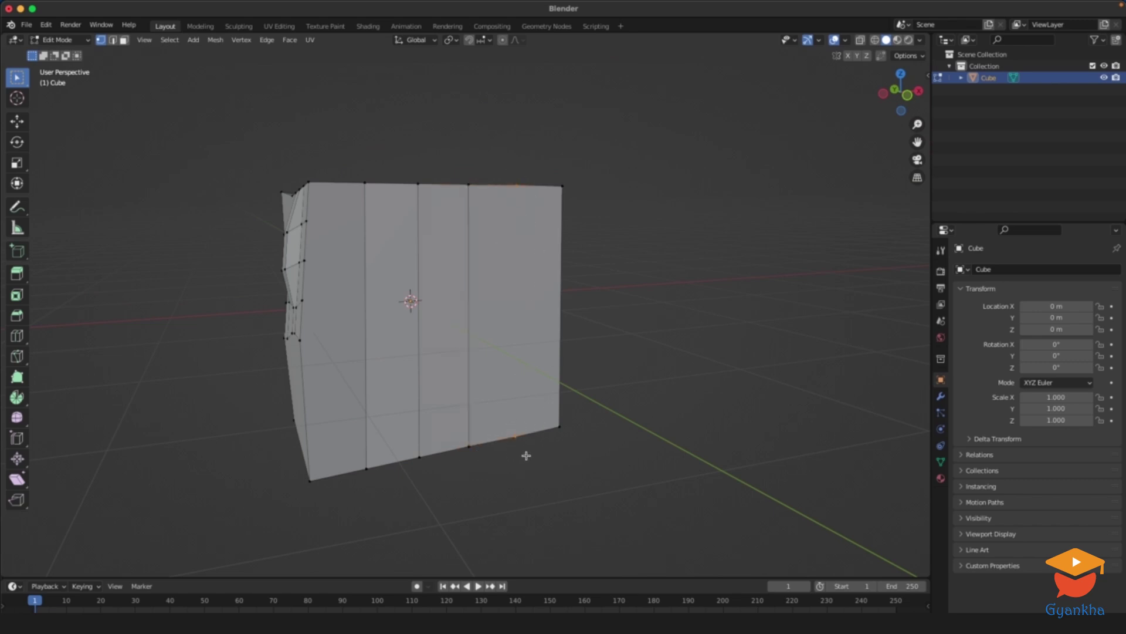
{"action": "left_click", "coordinate": [658, 301]}
{"action": "middle_click_drag", "start_coordinate": [658, 301], "coordinate": [604, 311]}
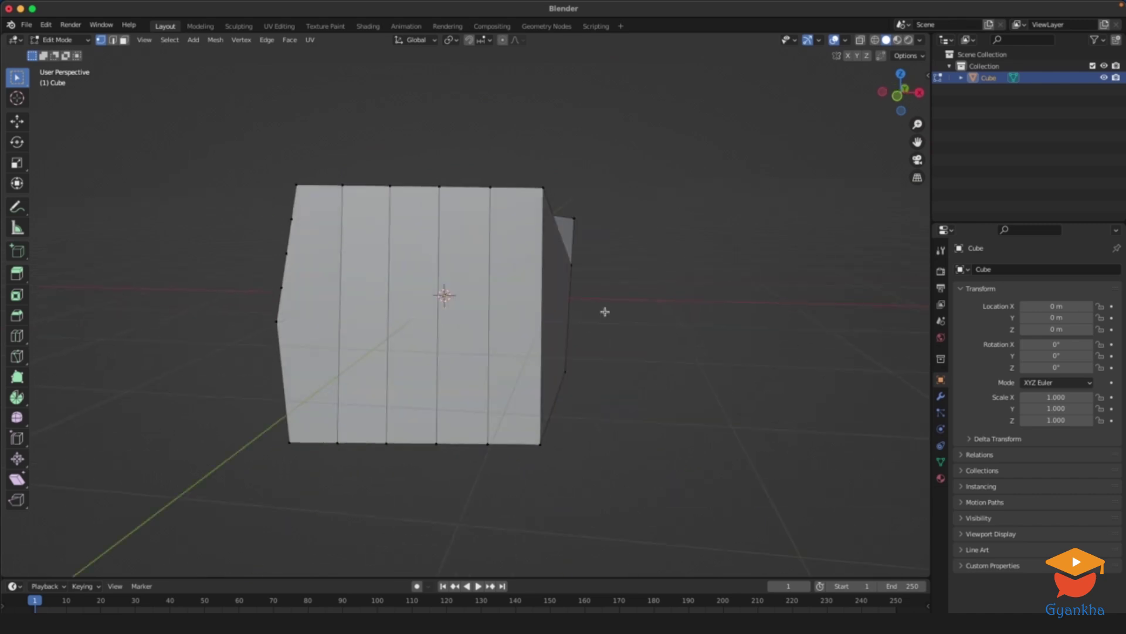
Move the third new vertical edge, counted from the grid, in edge selection mode to bend the striped side face.
{"action": "middle_click_drag", "start_coordinate": [464, 308], "coordinate": [536, 316]}
{"action": "key", "text": "2"}
{"action": "left_click", "coordinate": [378, 317]}
{"action": "middle_click_drag", "start_coordinate": [379, 317], "coordinate": [486, 330]}
{"action": "left_click", "coordinate": [486, 330]}
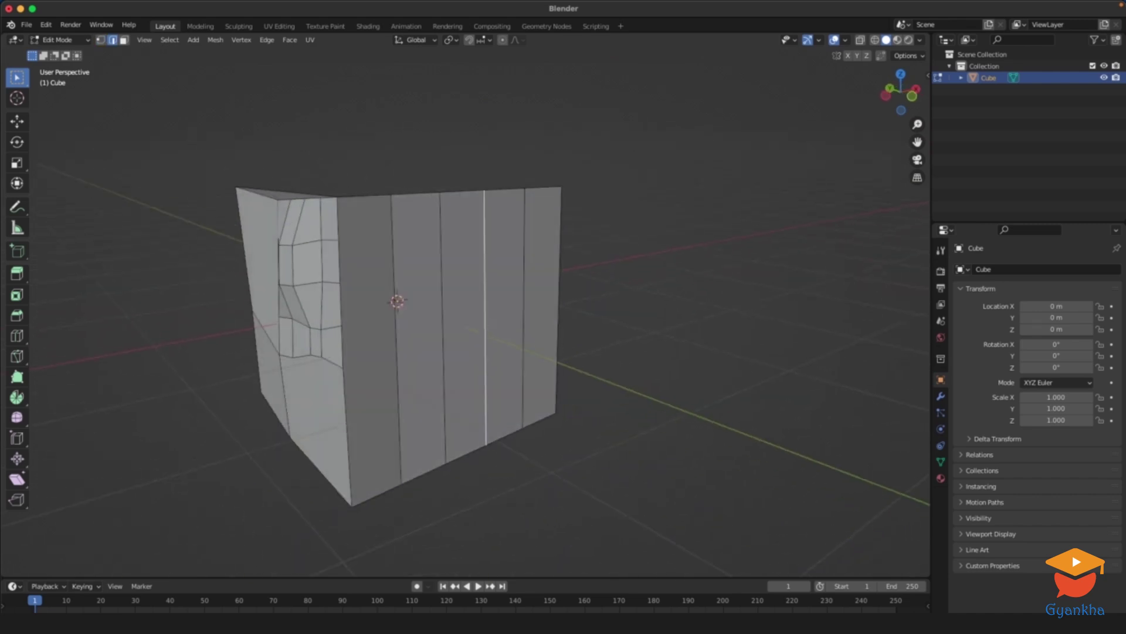
{"action": "key", "text": "g"}
{"action": "left_click", "coordinate": [646, 317]}
Move vertices of the striped face freehand in vertex mode, first about -0.02, 0.13, 0.24 m, then about 0.11, -0.15, -0.26 m in X, Y, Z.
{"action": "middle_click_drag", "start_coordinate": [558, 337], "coordinate": [609, 322]}
{"action": "key", "text": "1"}
{"action": "key", "text": "g"}
{"action": "left_click", "coordinate": [487, 281]}
{"action": "middle_click_drag", "start_coordinate": [487, 280], "coordinate": [453, 296]}
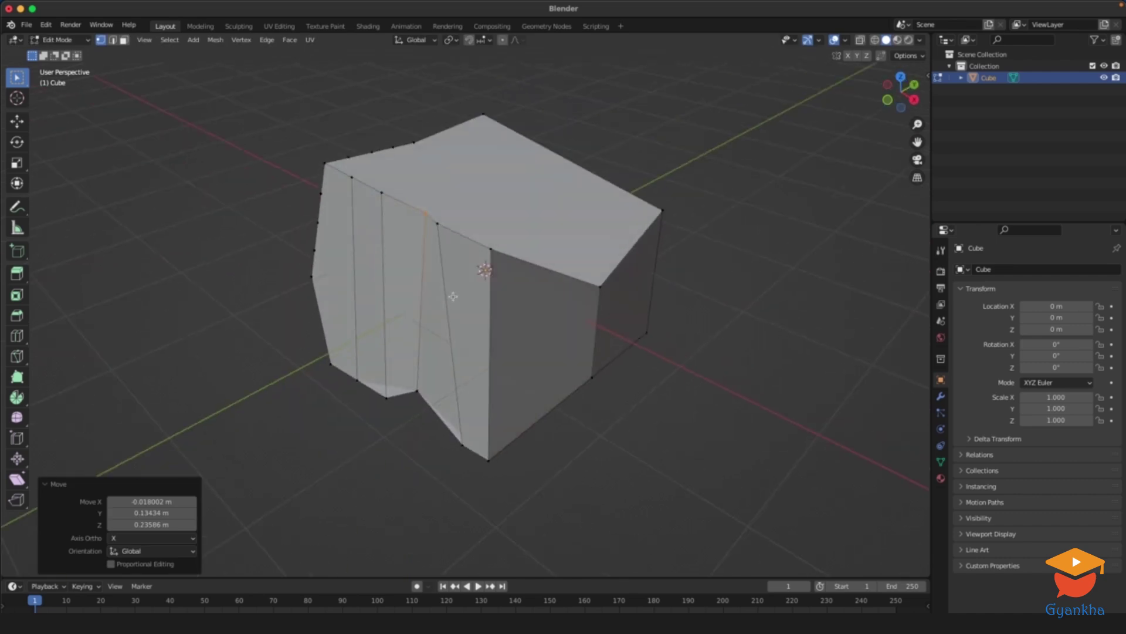
{"action": "key", "text": "g"}
{"action": "left_click", "coordinate": [433, 452]}
Examine the reshaped cube from several sides in Object Mode.
{"action": "middle_click_drag", "start_coordinate": [433, 452], "coordinate": [653, 353]}
{"action": "middle_click_drag", "start_coordinate": [673, 294], "coordinate": [654, 327]}
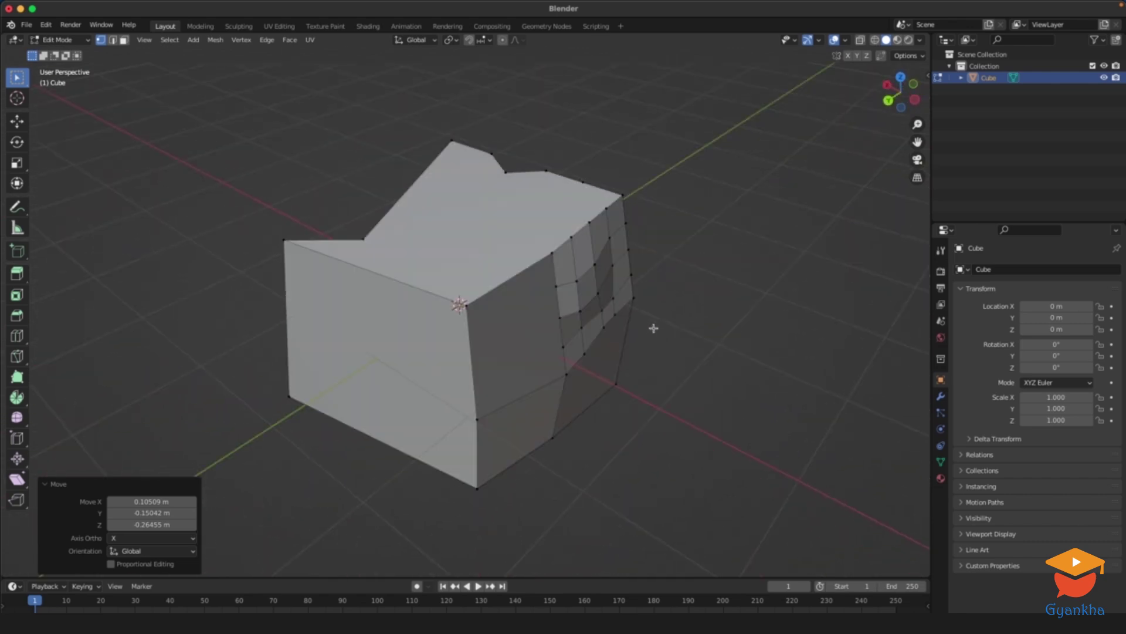
{"action": "middle_click_drag", "start_coordinate": [604, 264], "coordinate": [648, 252]}
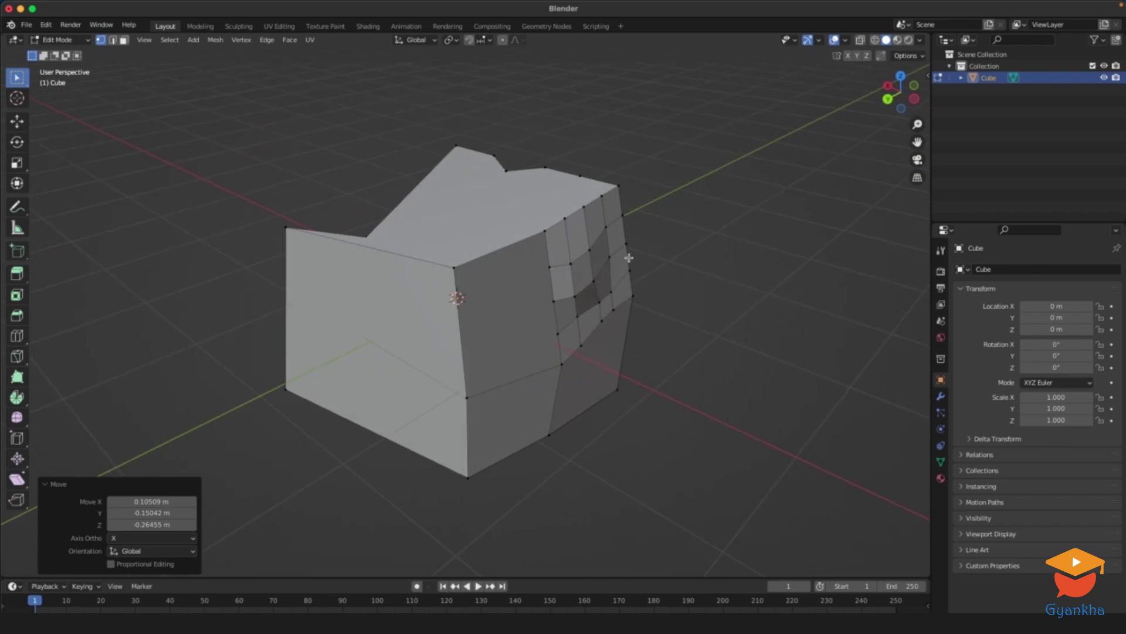
{"action": "key", "text": "Tab"}
{"action": "left_click", "coordinate": [675, 266]}
{"action": "mouse_move", "coordinate": [669, 264]}
{"action": "middle_mouse_down"}
{"action": "mouse_move", "coordinate": [528, 281]}
{"action": "mouse_move", "coordinate": [578, 247]}
{"action": "mouse_move", "coordinate": [689, 254]}
{"action": "middle_mouse_up"}
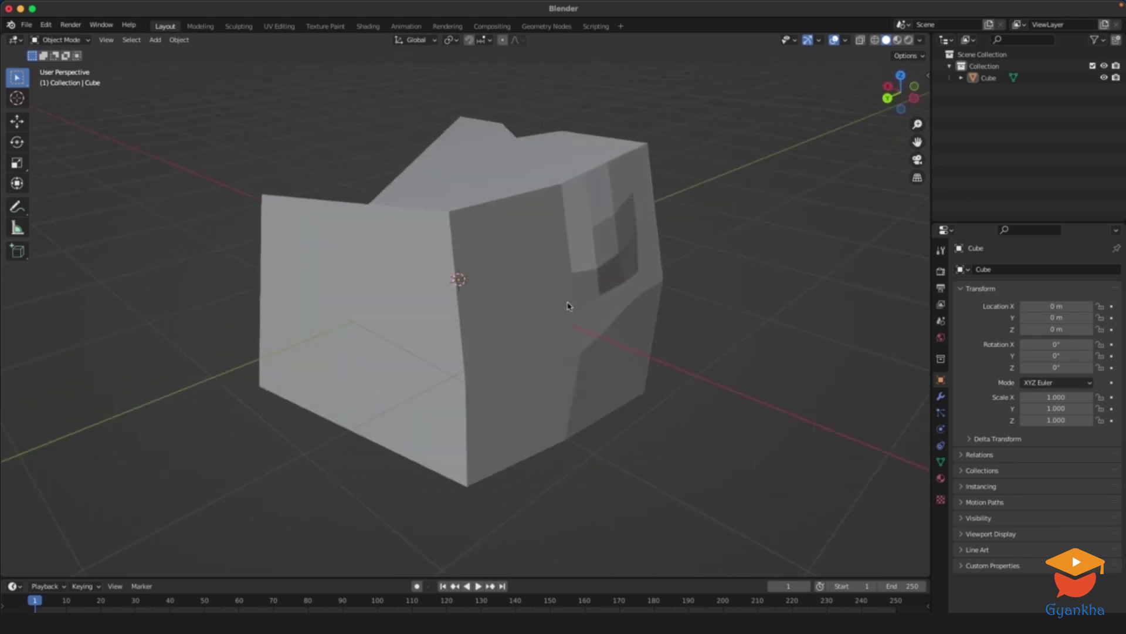
{"action": "middle_click_drag", "start_coordinate": [626, 291], "coordinate": [586, 292]}
{"action": "left_click", "coordinate": [585, 290]}
{"action": "middle_click_drag", "start_coordinate": [659, 284], "coordinate": [531, 332]}
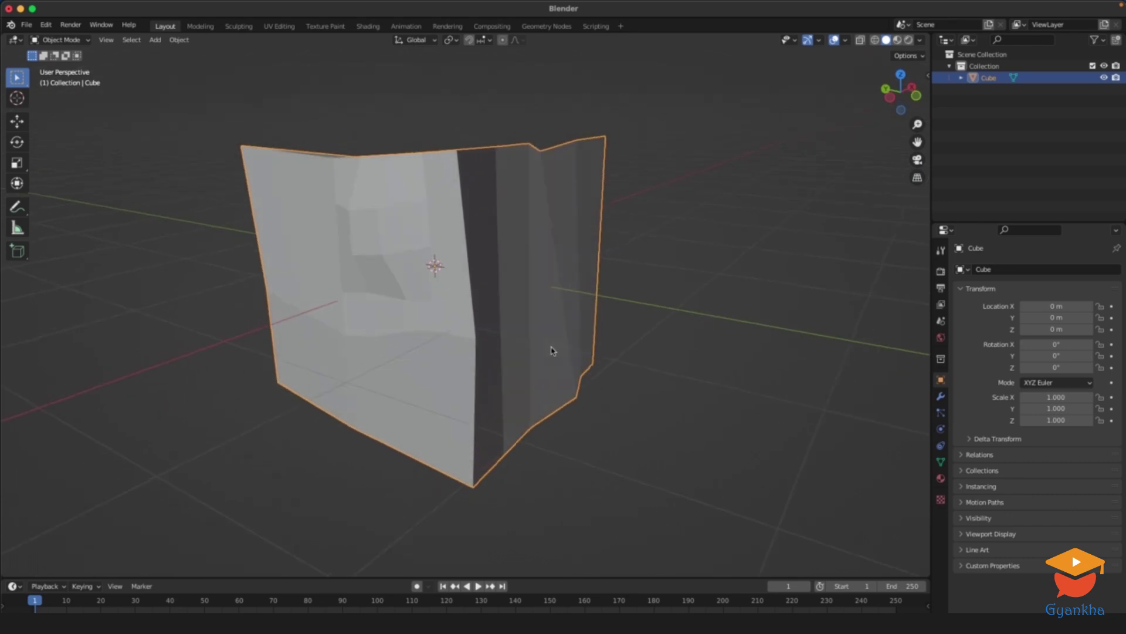
Examine the deformed mesh from other sides in Edit Mode and return to Object Mode.
{"action": "key", "text": "Tab"}
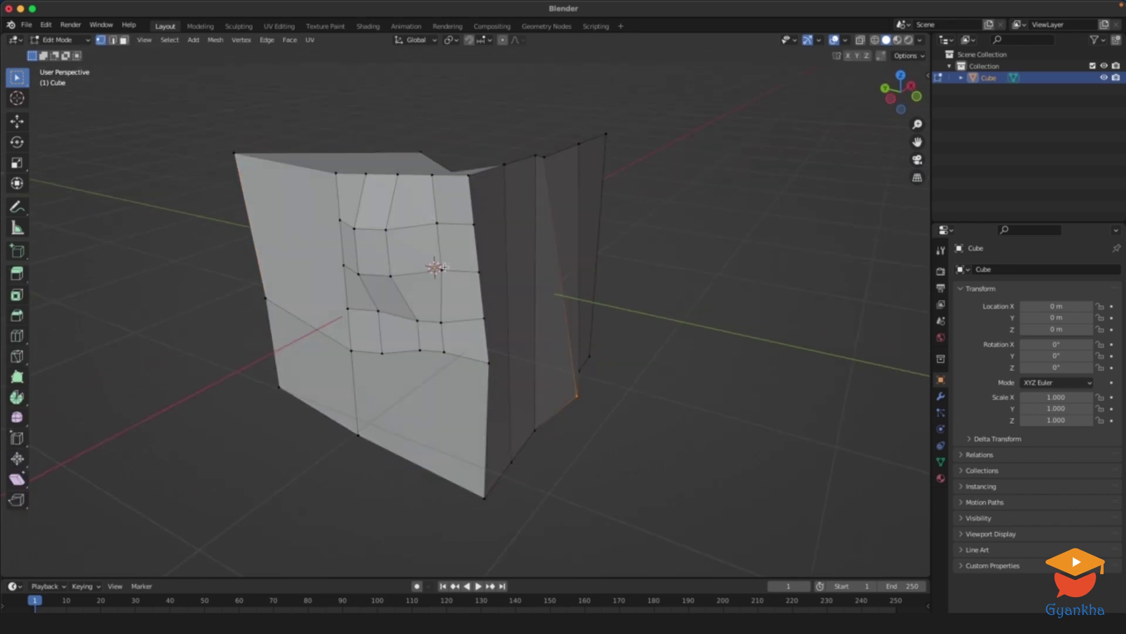
{"action": "middle_click_drag", "start_coordinate": [452, 316], "coordinate": [558, 299]}
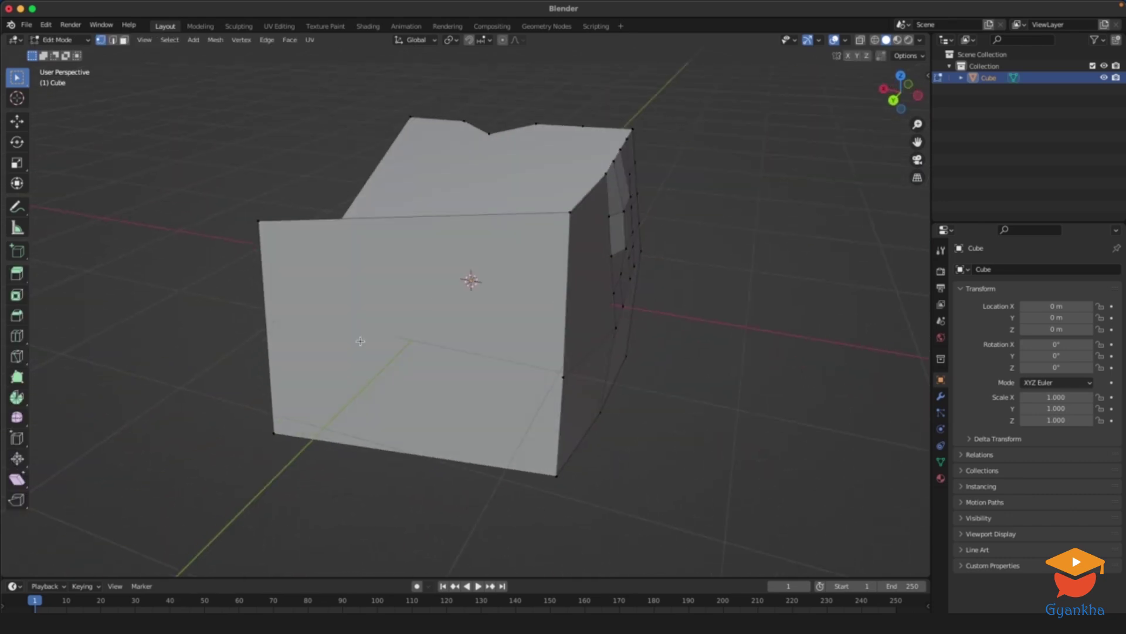
{"action": "middle_click_drag", "start_coordinate": [463, 283], "coordinate": [544, 281]}
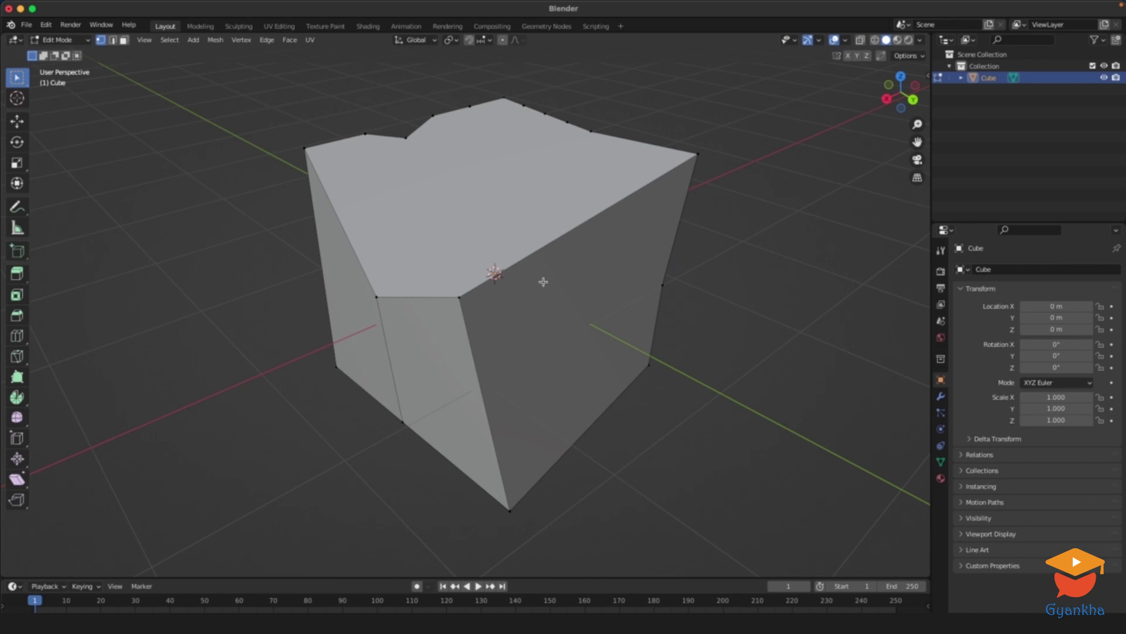
{"action": "key", "text": "Tab"}
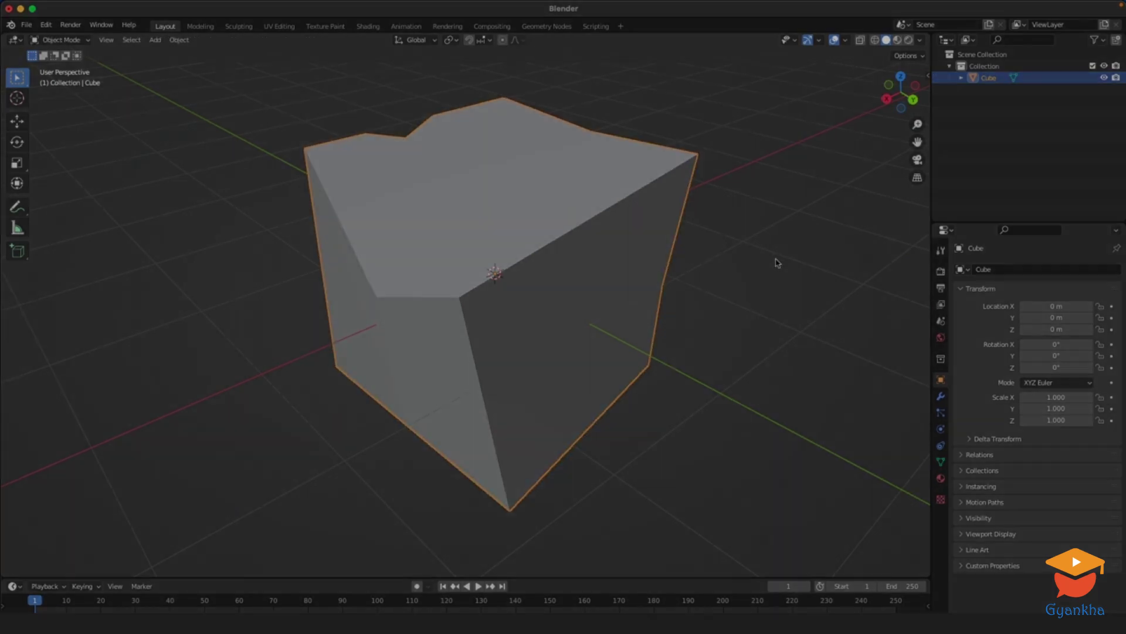